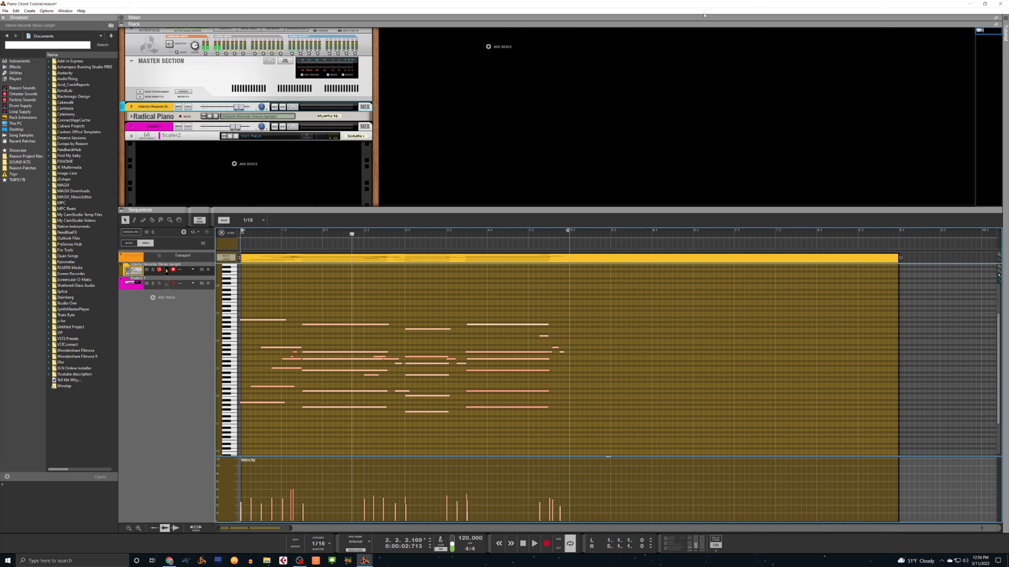
Play back part of the existing Radical Piano clip.
{"action": "key", "text": "space"}
{"action": "key", "text": "space"}
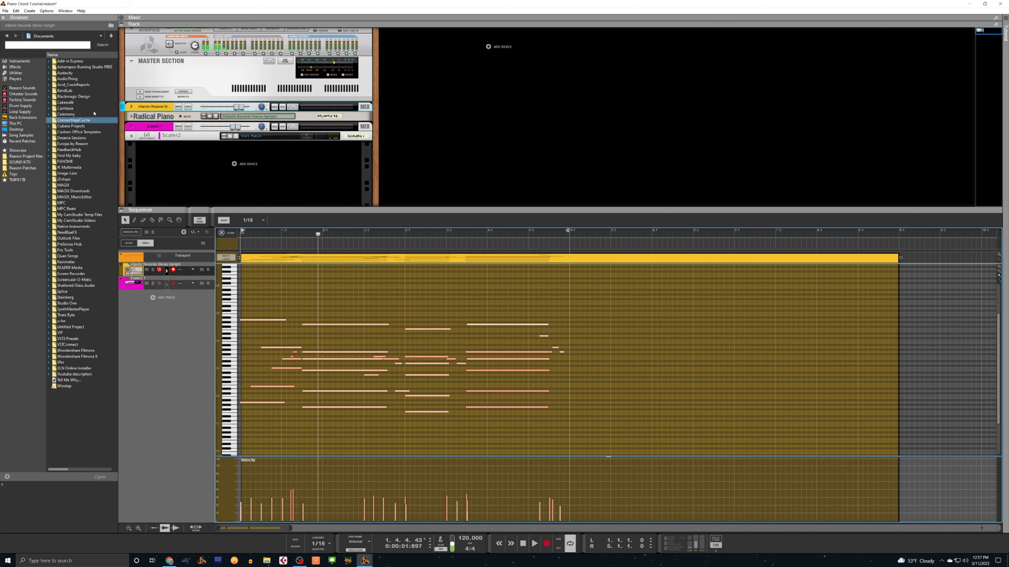
Browse the Acoustic Piano patches under Keys & Chords in the Reason Sounds collection.
{"action": "left_click", "coordinate": [27, 89]}
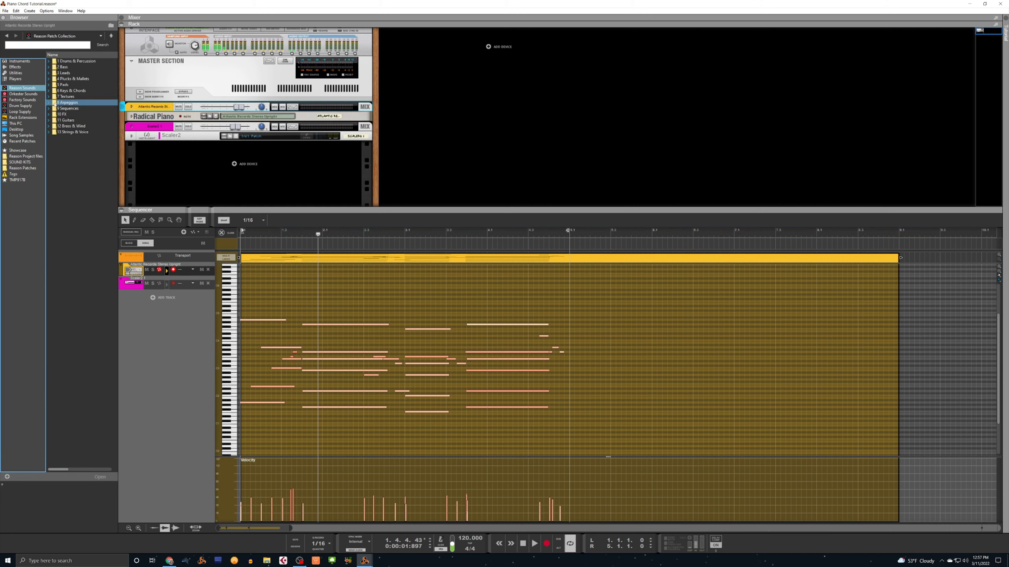
{"action": "left_click", "coordinate": [49, 92]}
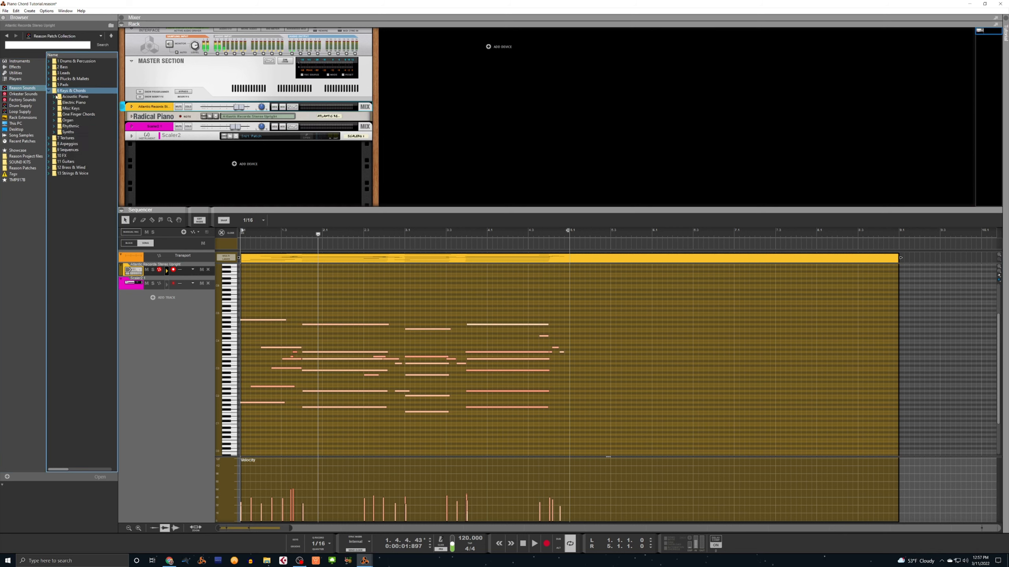
{"action": "left_click", "coordinate": [59, 98]}
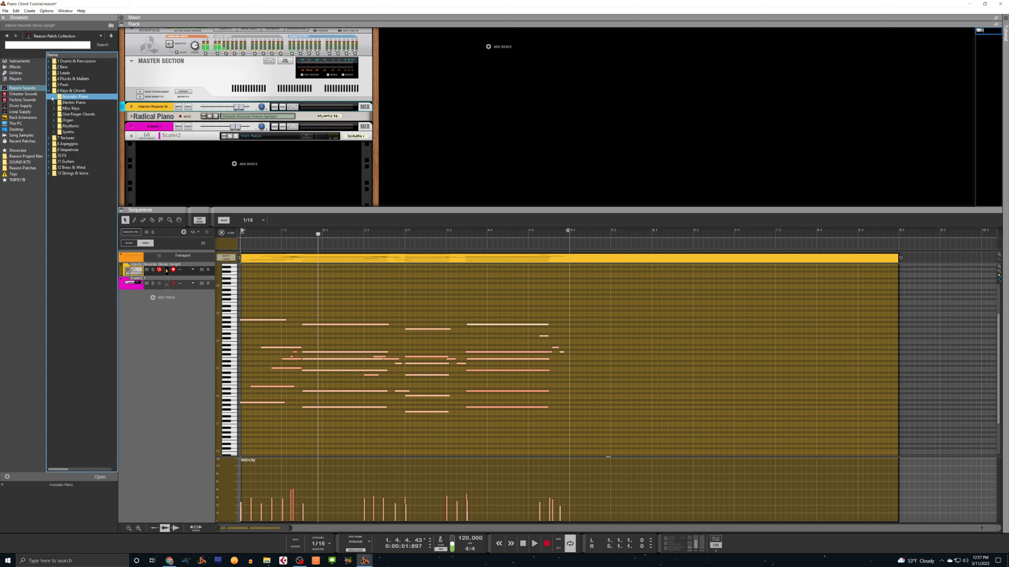
{"action": "left_click", "coordinate": [52, 97]}
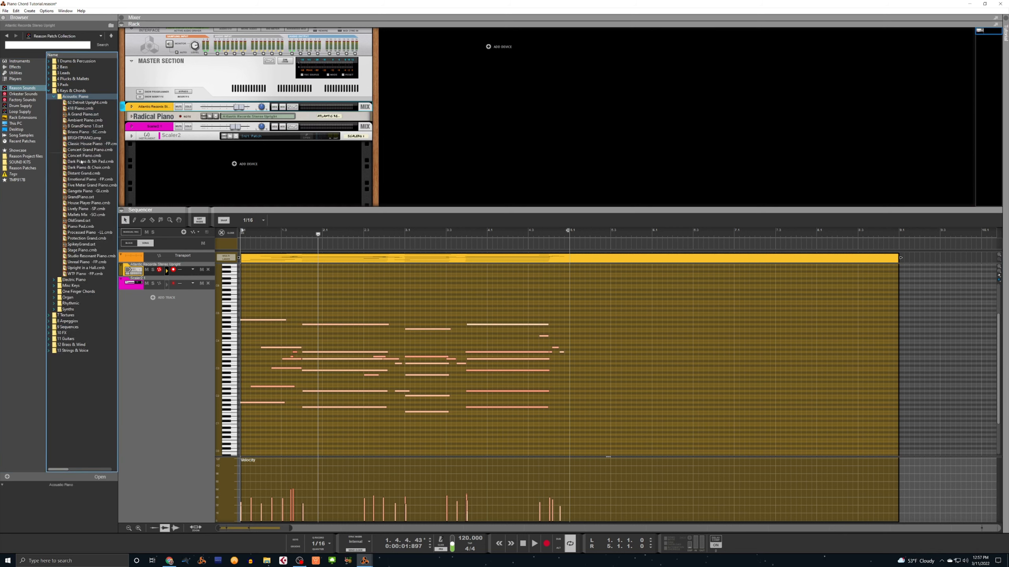
Add an ID8 Instrument Device to the empty rack space below Scaler2 and mute the Radical Piano track.
{"action": "left_click", "coordinate": [12, 61]}
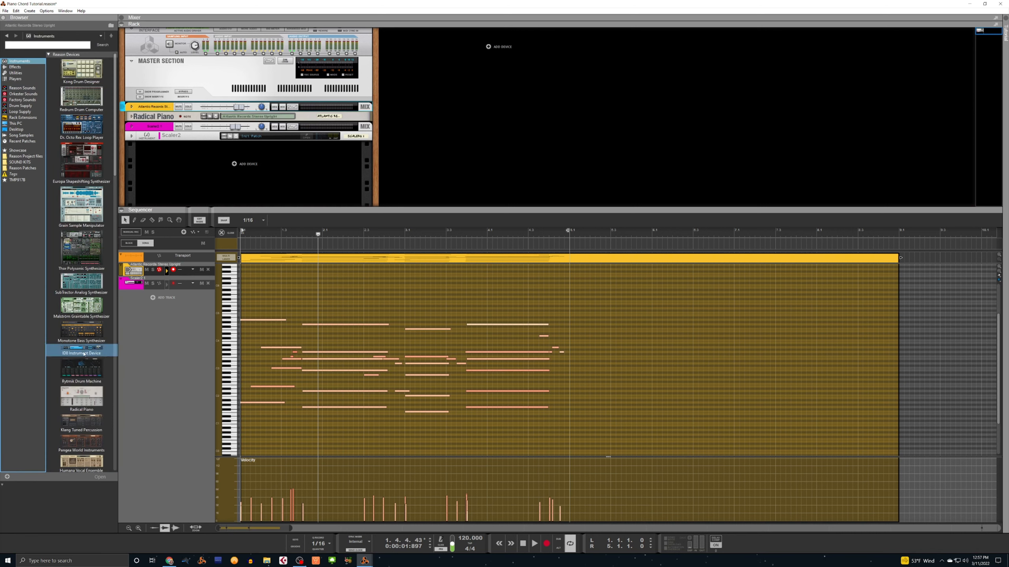
{"action": "left_click_drag", "start_coordinate": [83, 352], "coordinate": [225, 167]}
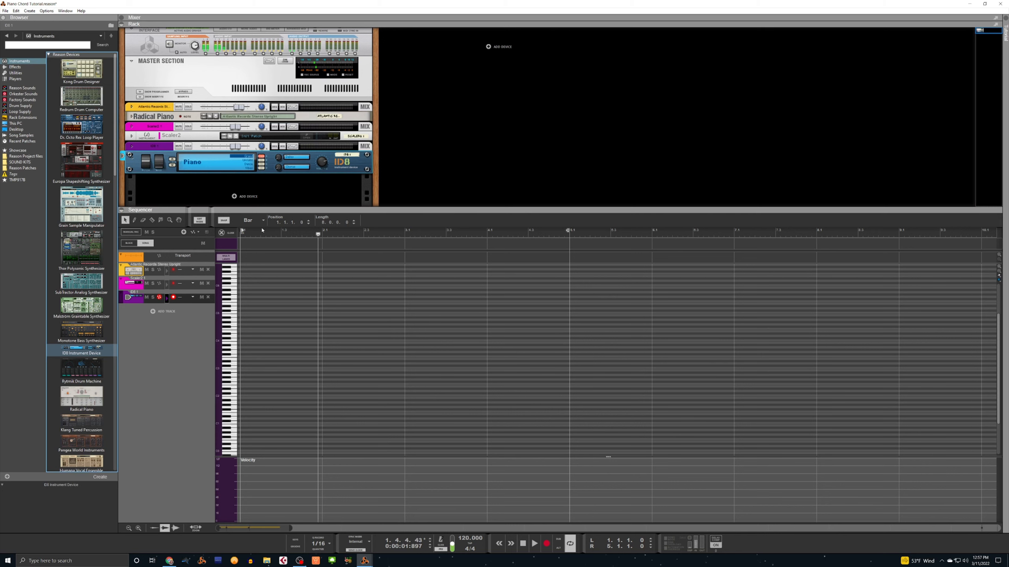
{"action": "left_click", "coordinate": [147, 269]}
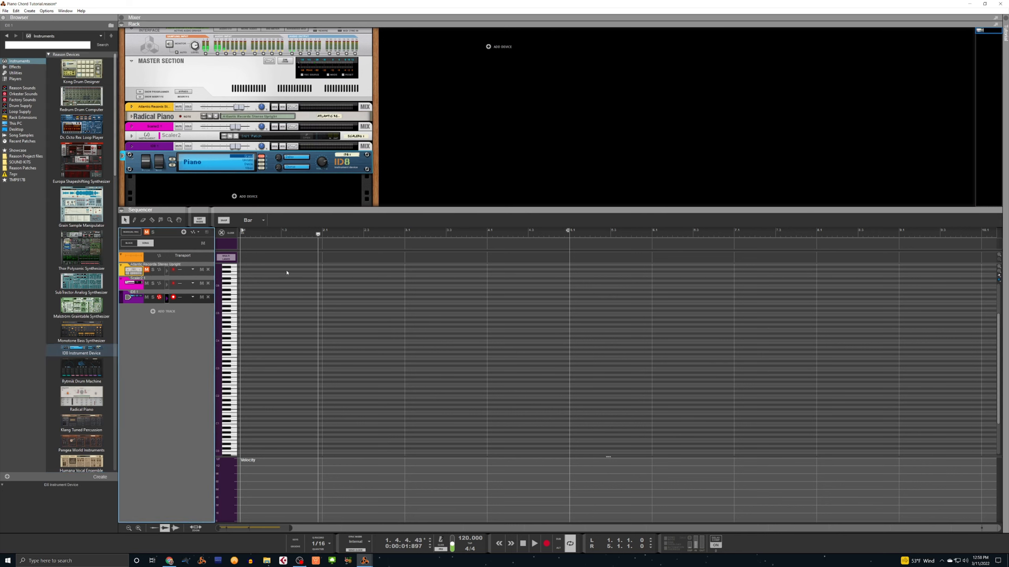
Record a four-bar progression of four piano chords on the ID8 track and open the recorded clip for note editing.
{"action": "key", "text": "space"}
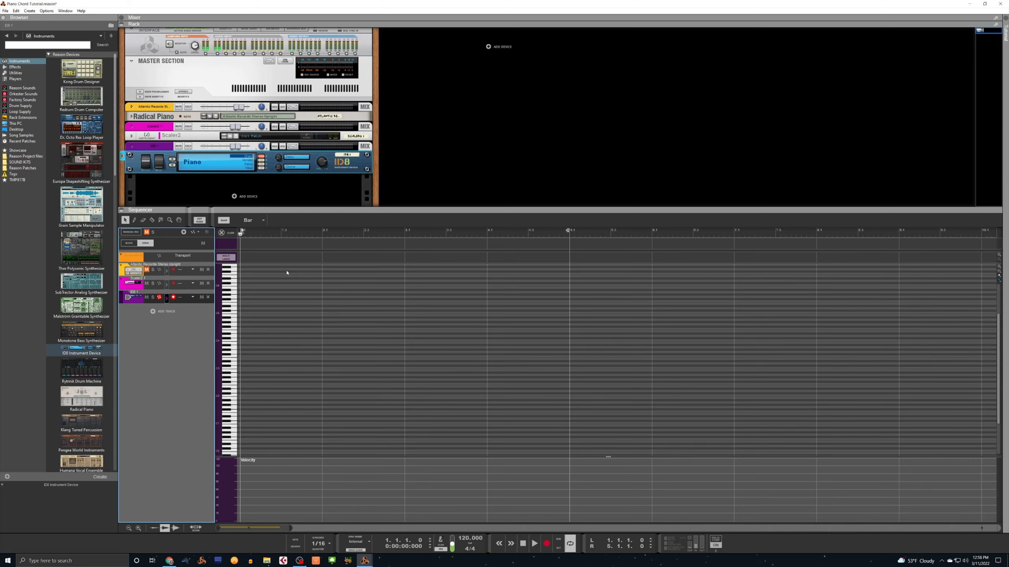
{"action": "key", "text": "ctrl+Return"}
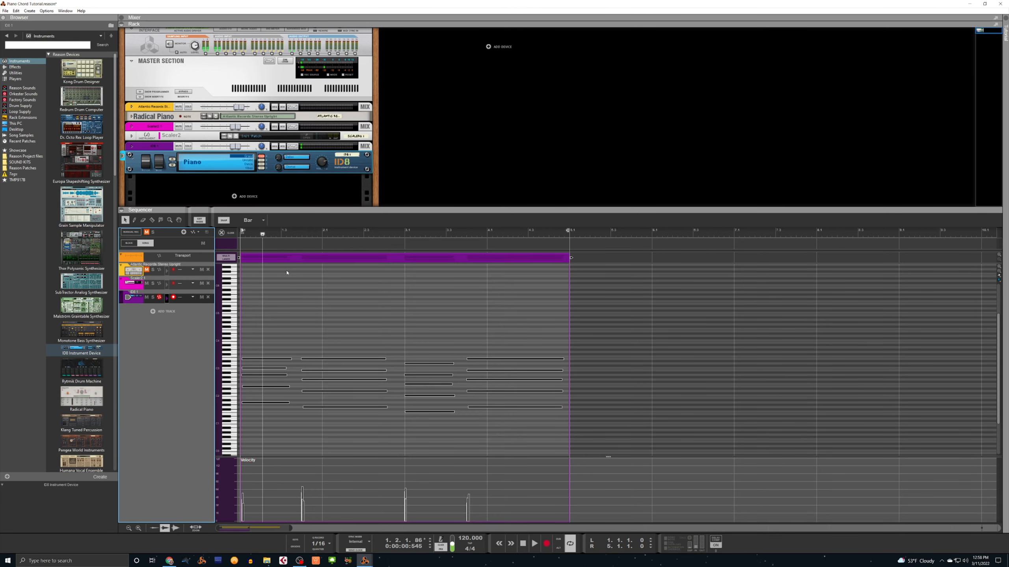
{"action": "key", "text": "space"}
{"action": "double_click", "coordinate": [267, 330]}
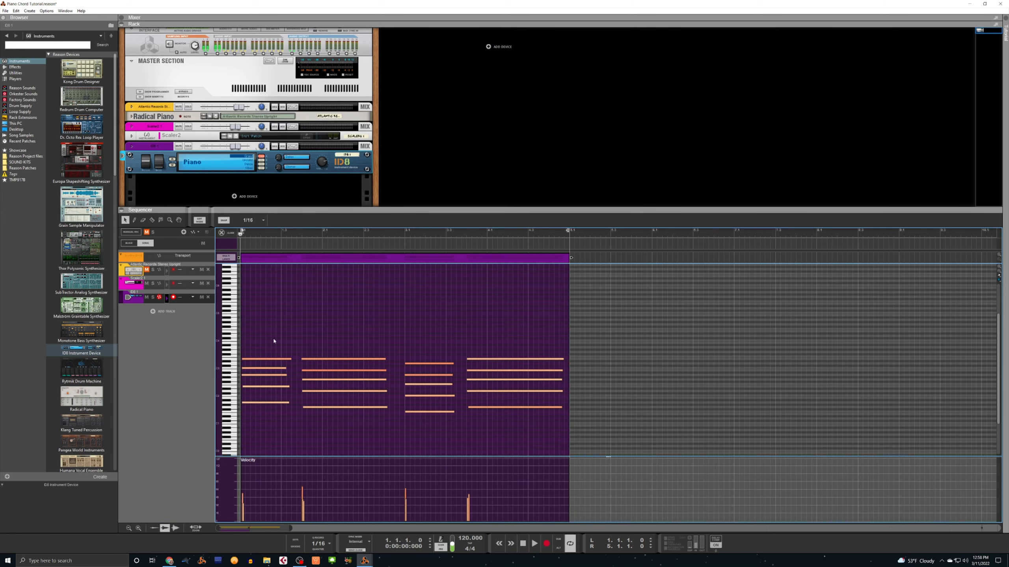
Quantize the recorded ID8 clip in the arrangement and reopen it for note editing.
{"action": "left_click", "coordinate": [205, 221]}
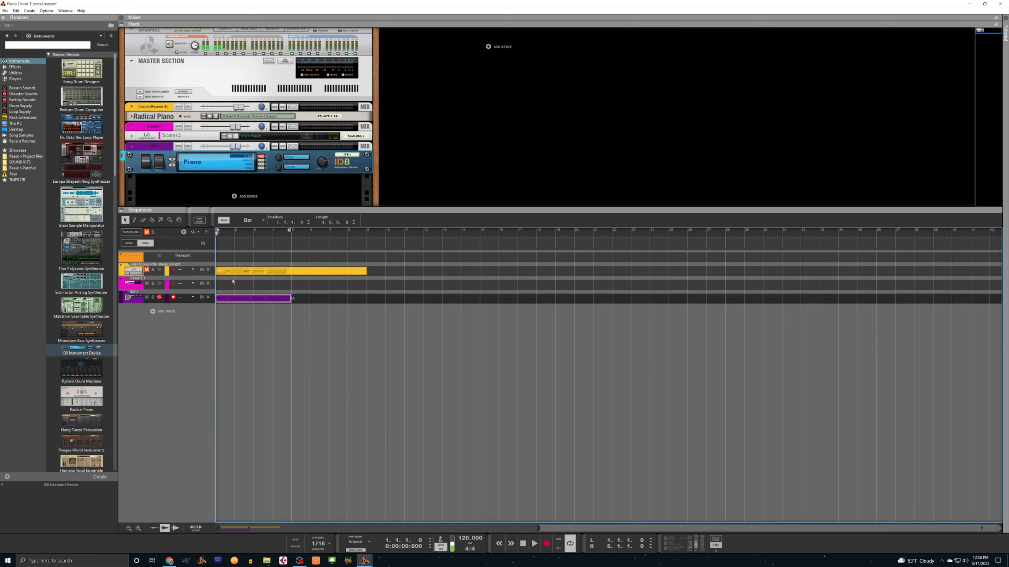
{"action": "right_click", "coordinate": [242, 299]}
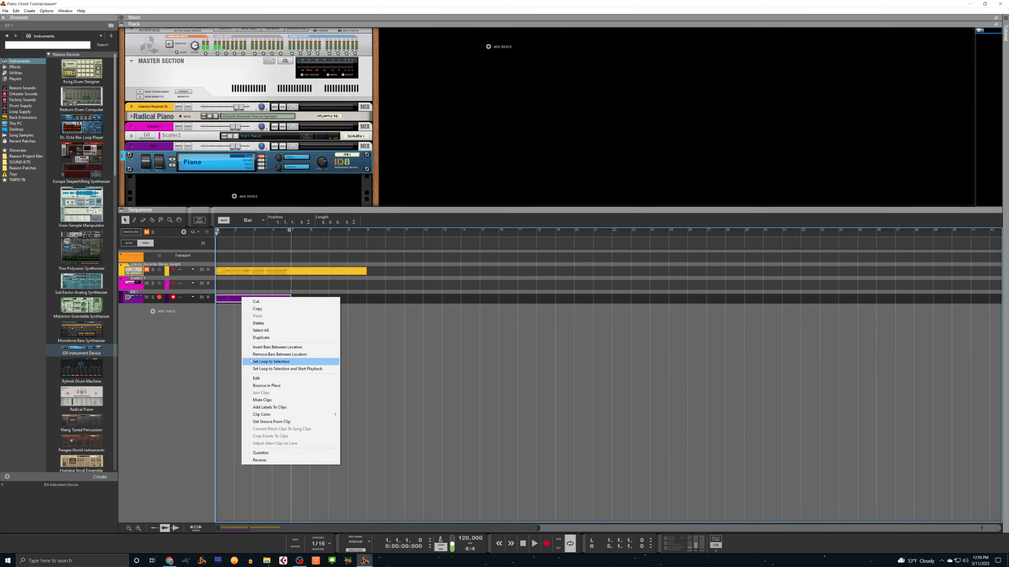
{"action": "left_click", "coordinate": [268, 454]}
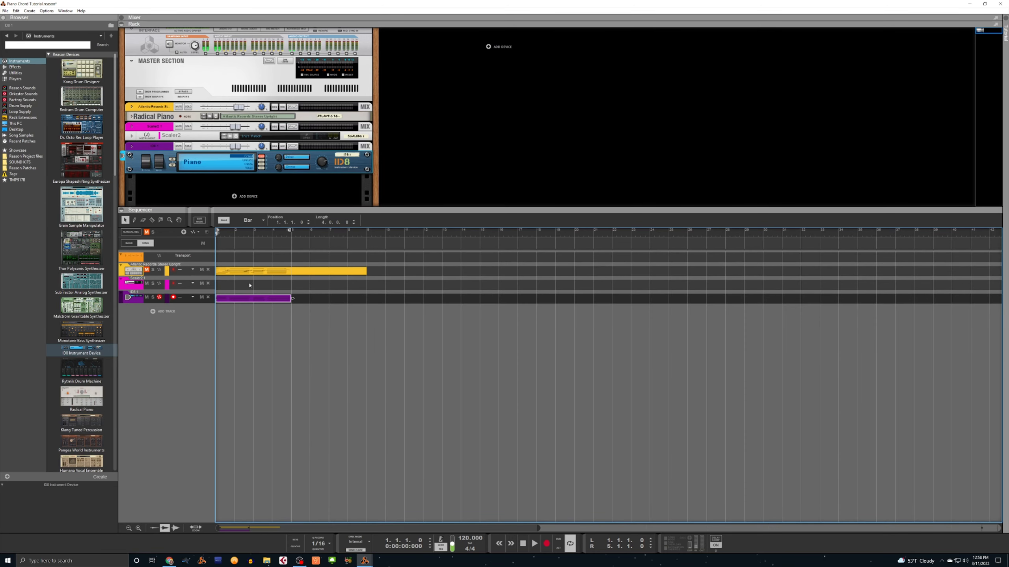
{"action": "double_click", "coordinate": [247, 299]}
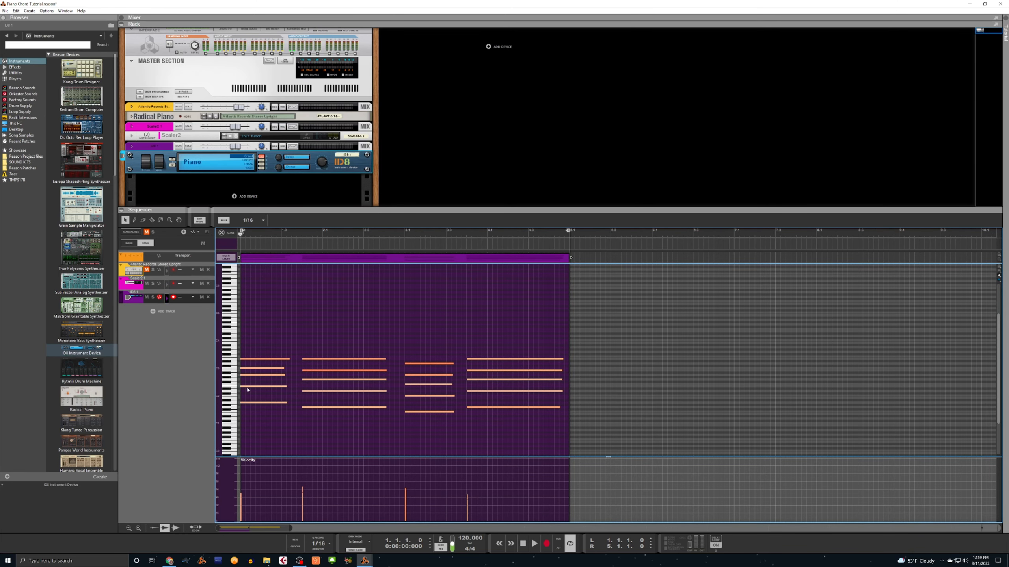
Stagger the first chord's notes from lowest to highest, starting each about an eighth note after the one below.
{"action": "left_click_drag", "start_coordinate": [247, 389], "coordinate": [258, 389]}
{"action": "left_click", "coordinate": [253, 376]}
{"action": "left_click_drag", "start_coordinate": [245, 377], "coordinate": [273, 372]}
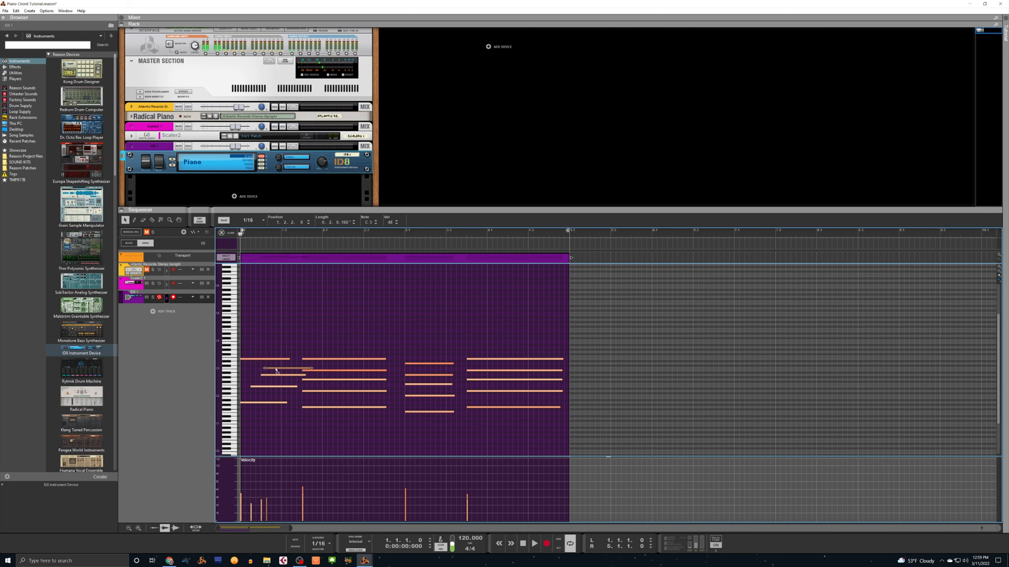
{"action": "left_click_drag", "start_coordinate": [254, 361], "coordinate": [293, 361]}
{"action": "left_click", "coordinate": [299, 345]}
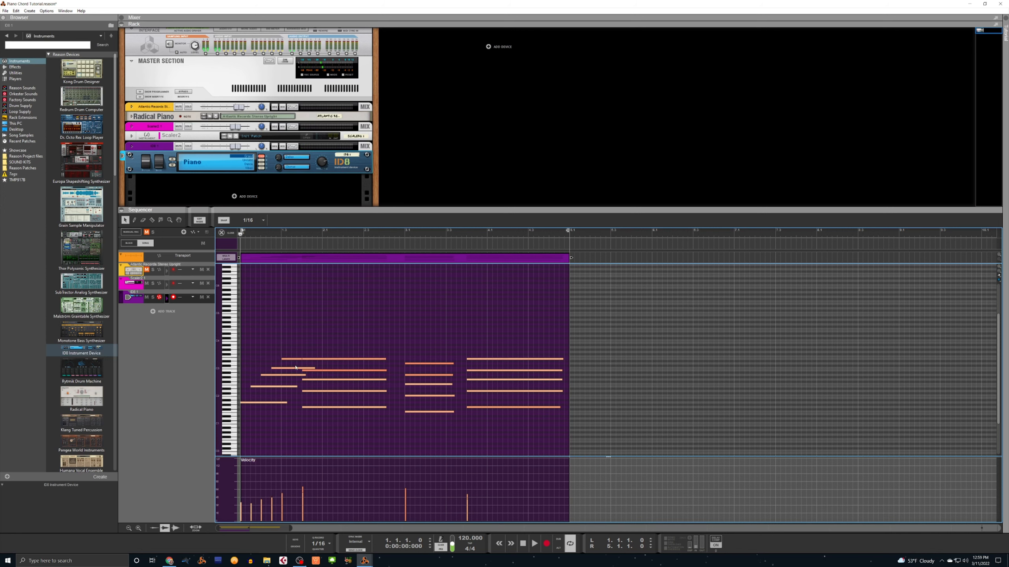
{"action": "left_click", "coordinate": [296, 361]}
{"action": "left_click", "coordinate": [312, 361]}
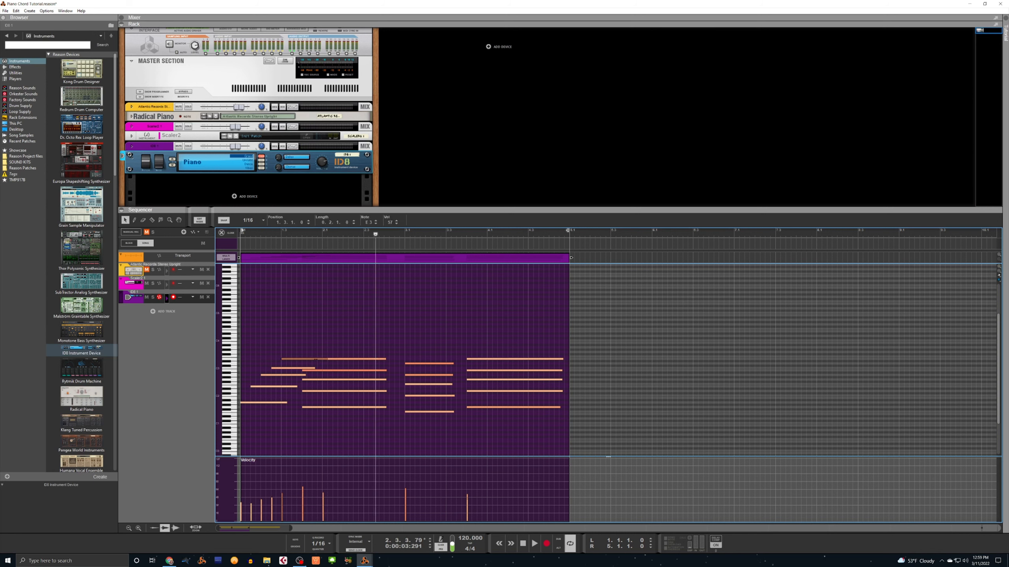
{"action": "left_click_drag", "start_coordinate": [332, 360], "coordinate": [302, 359]}
{"action": "left_click", "coordinate": [334, 360]}
Deselect the notes and play back the clip with the staggered first chord.
{"action": "left_click", "coordinate": [303, 344]}
{"action": "key", "text": "space"}
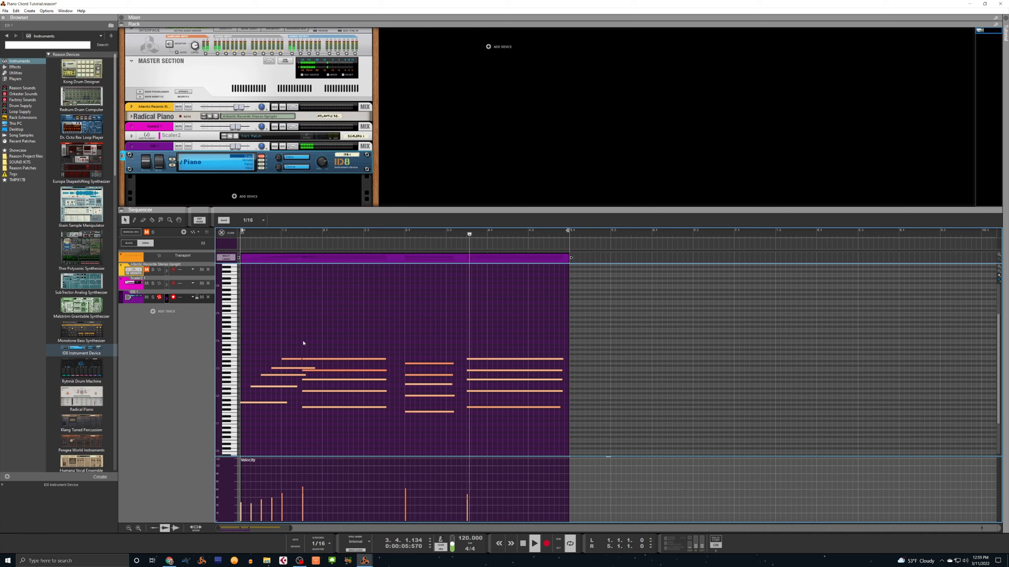
{"action": "key", "text": "space"}
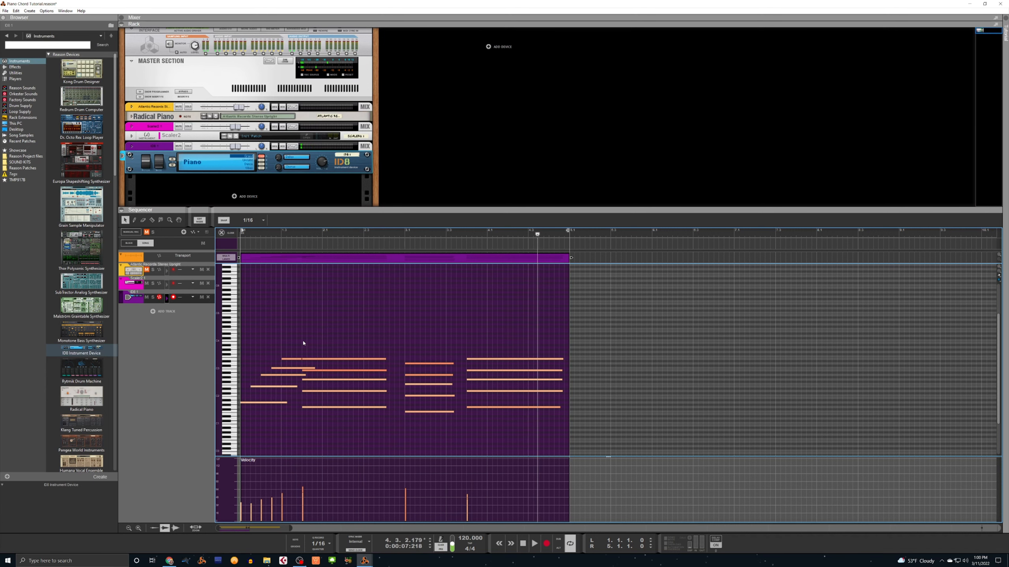
Look through the Utilities, Effects and Players device categories and select the Scales & Chords player.
{"action": "left_click", "coordinate": [321, 163]}
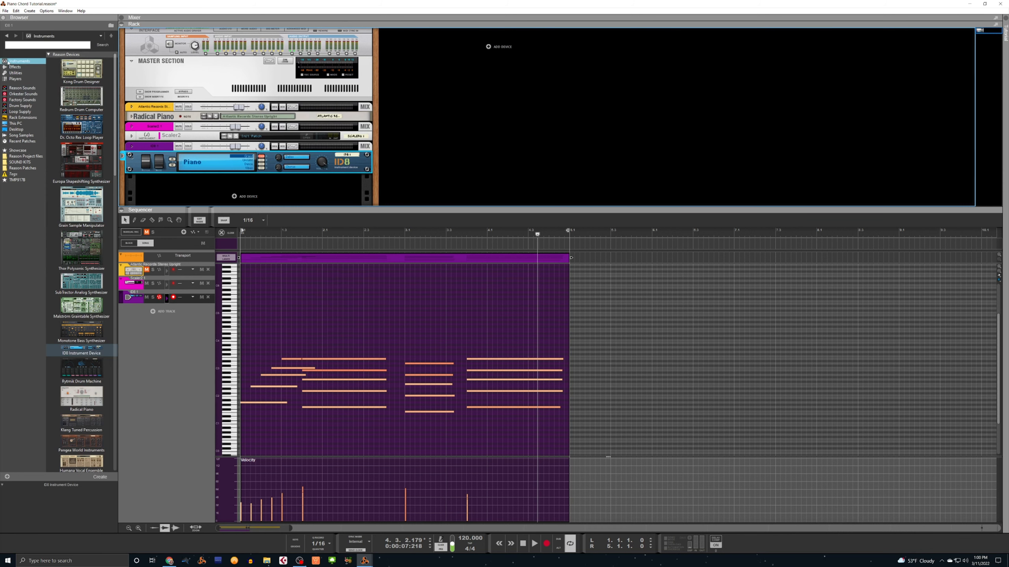
{"action": "left_click", "coordinate": [15, 73]}
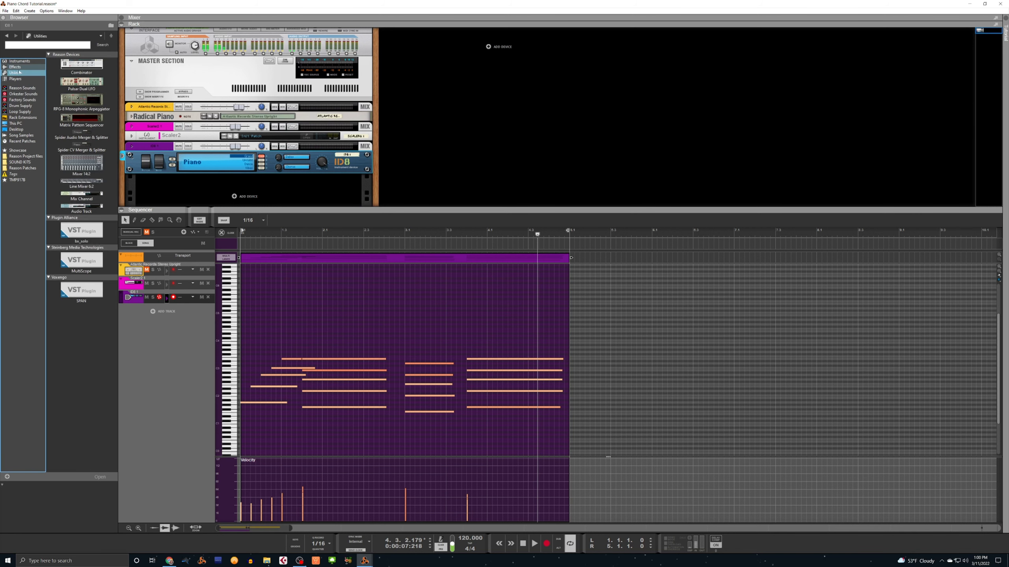
{"action": "left_click", "coordinate": [14, 67]}
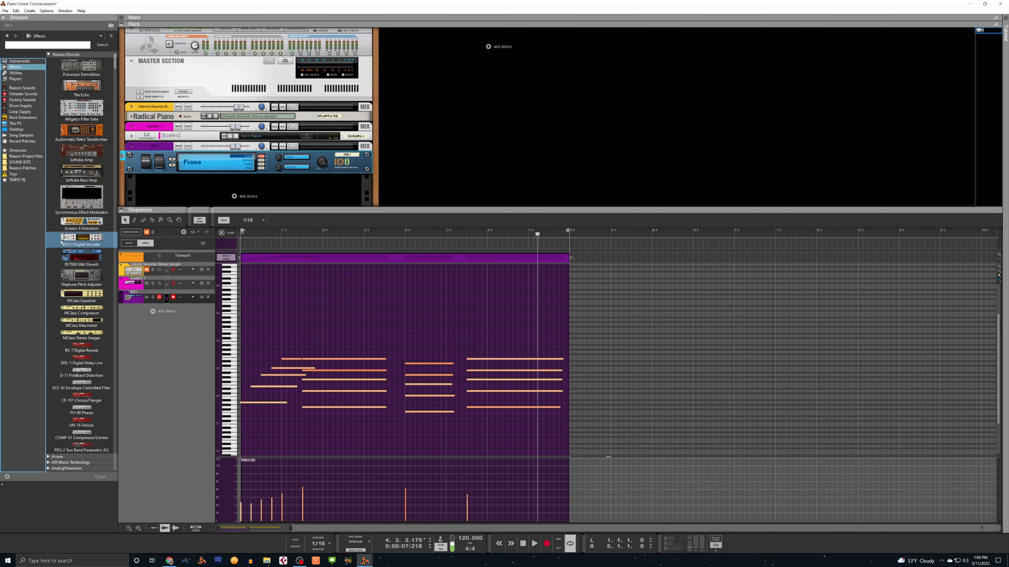
{"action": "scroll", "coordinate": [74, 186], "scroll_direction": "down", "scroll_amount": 2}
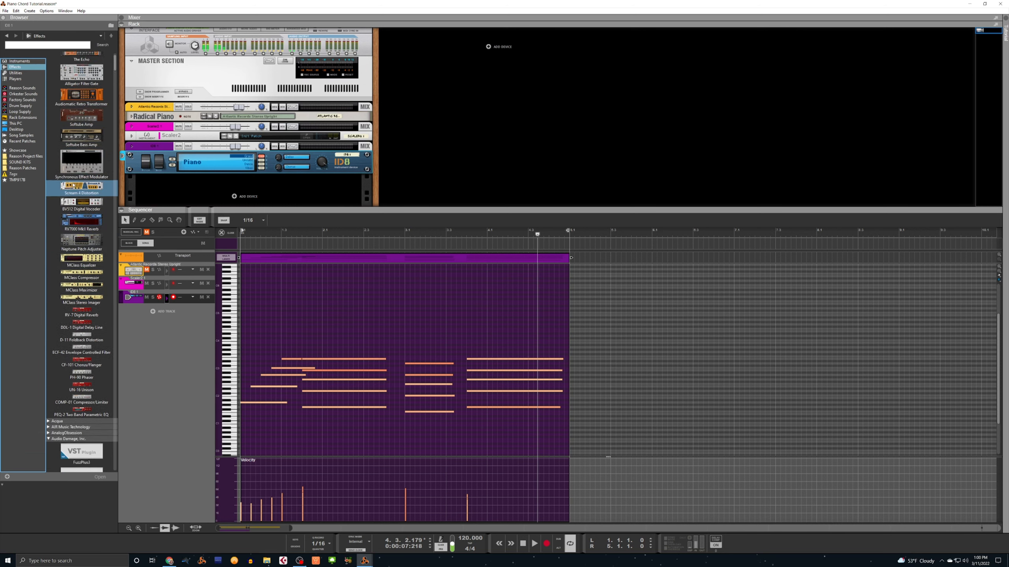
{"action": "scroll", "coordinate": [73, 185], "scroll_direction": "down", "scroll_amount": 5}
{"action": "left_click", "coordinate": [13, 73]}
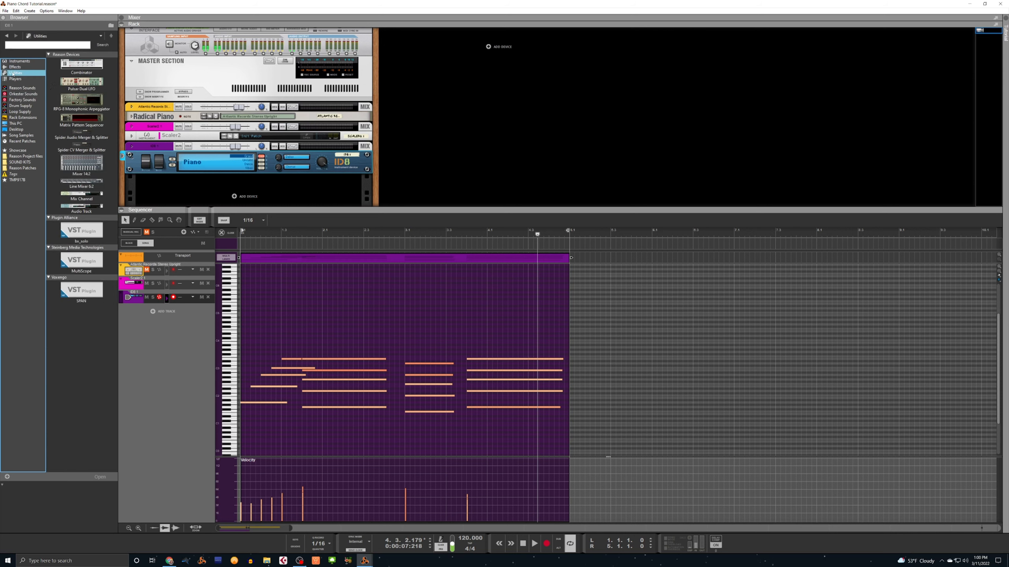
{"action": "left_click", "coordinate": [13, 80]}
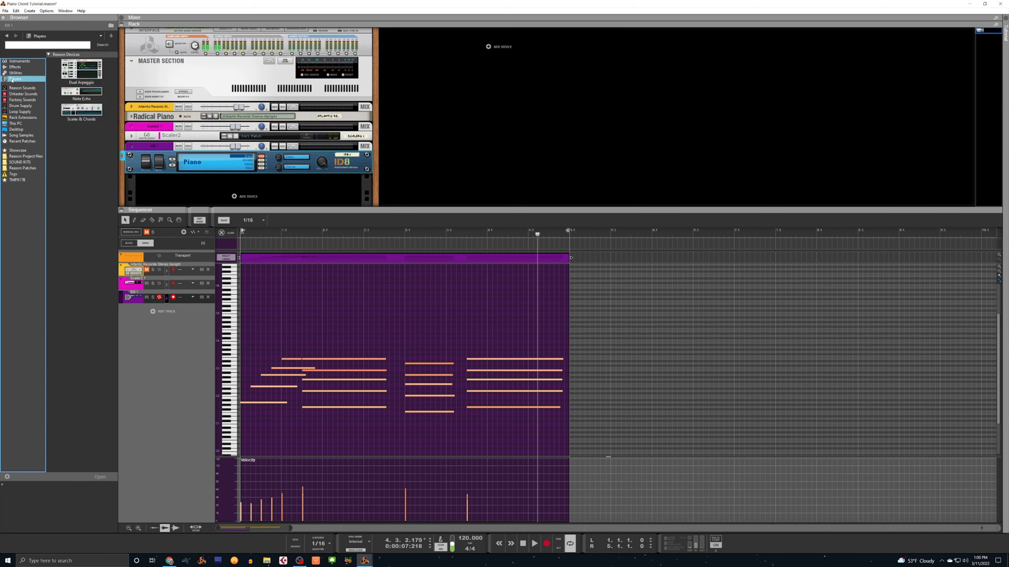
{"action": "left_click", "coordinate": [83, 121]}
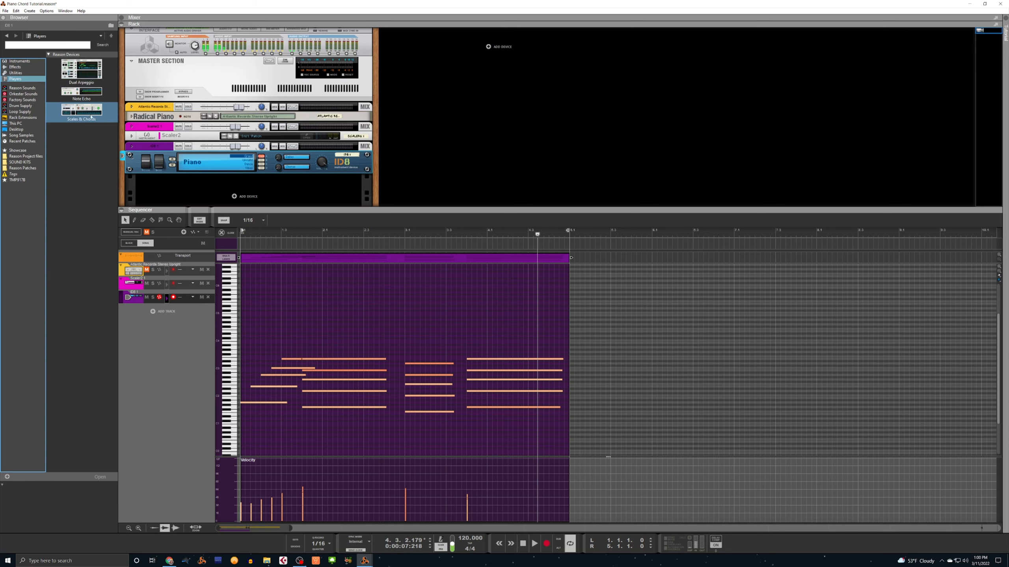
Open the Scaler2 device, audition its A min, G maj add 13 and F maj add 13 chords, and close its window.
{"action": "left_click", "coordinate": [307, 137]}
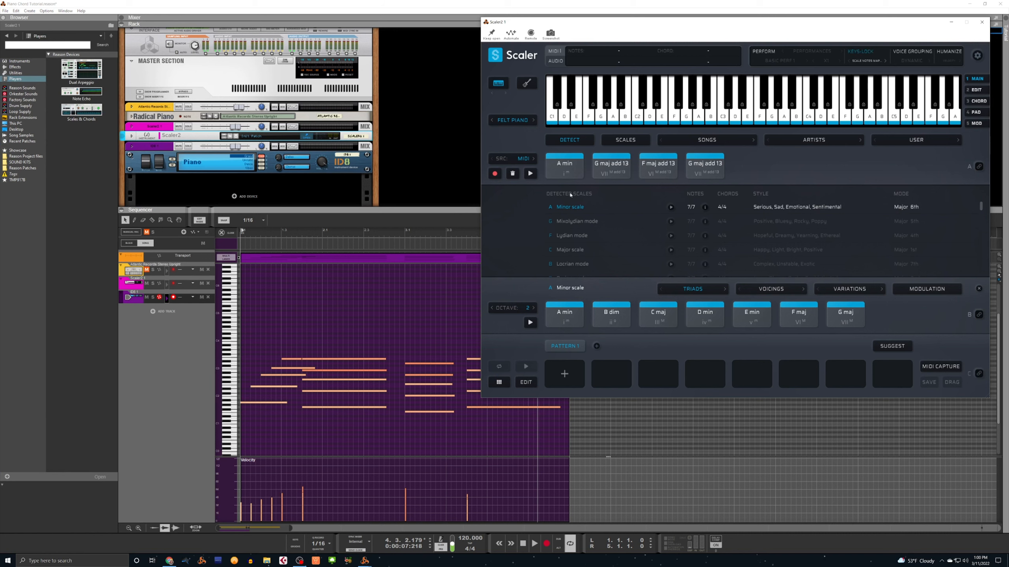
{"action": "left_click", "coordinate": [567, 170]}
{"action": "left_click", "coordinate": [603, 171]}
{"action": "left_click", "coordinate": [646, 173]}
{"action": "left_click", "coordinate": [951, 22]}
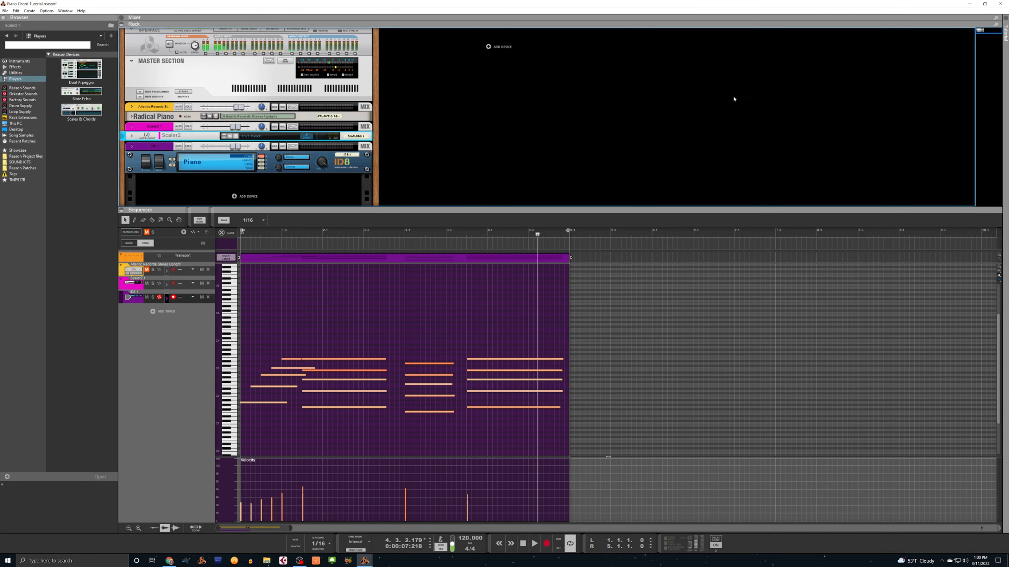
Highlight the Scales & Chords player and play the ID8 chord clip from the start.
{"action": "left_click", "coordinate": [82, 109]}
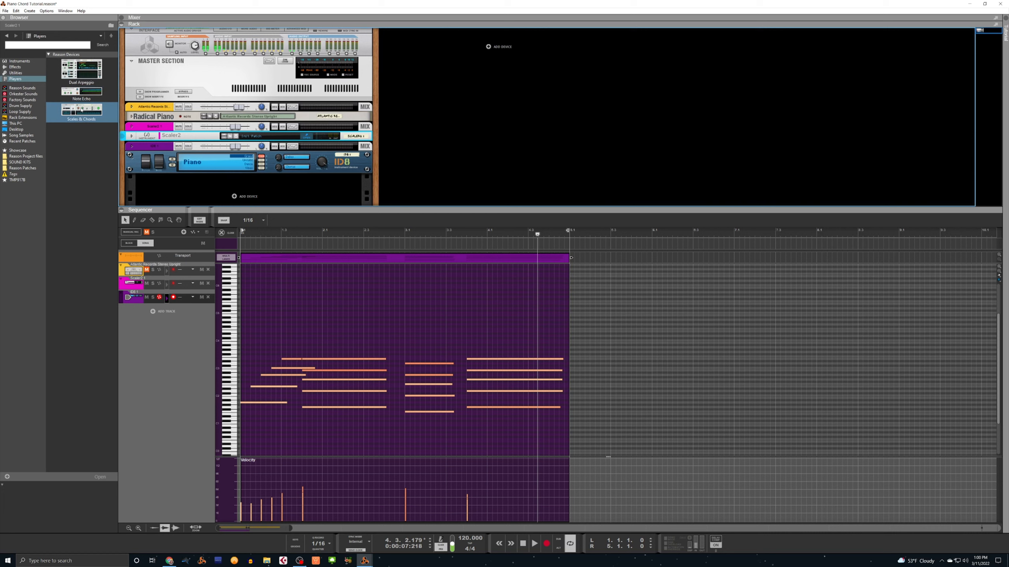
{"action": "key", "text": "space"}
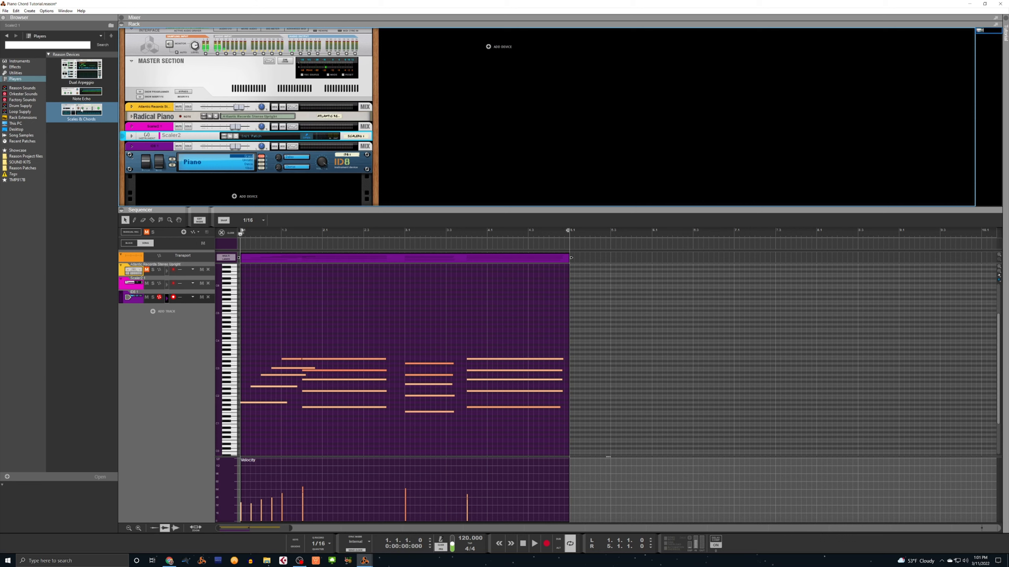
{"action": "key", "text": "space"}
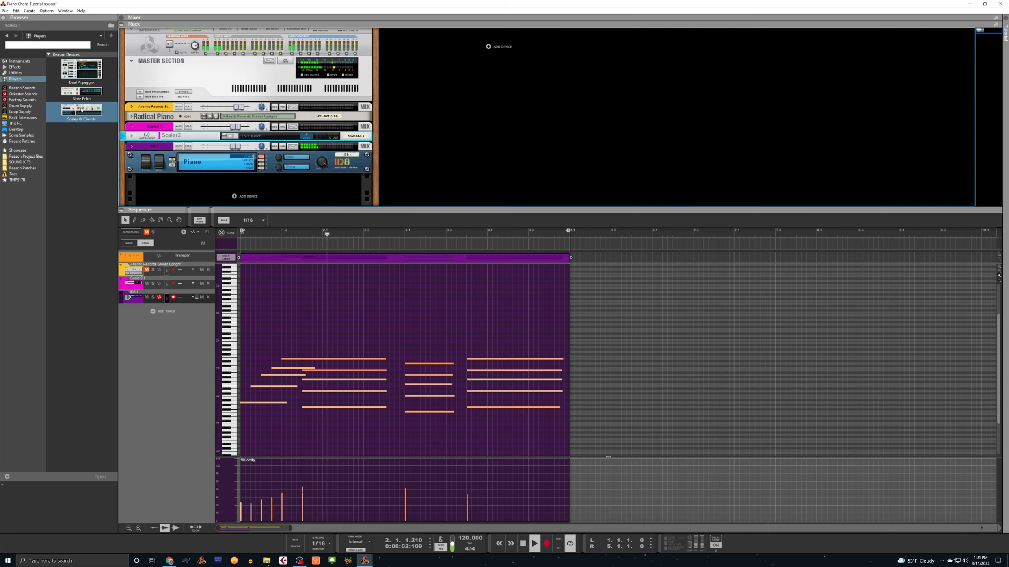
{"action": "key", "text": "space"}
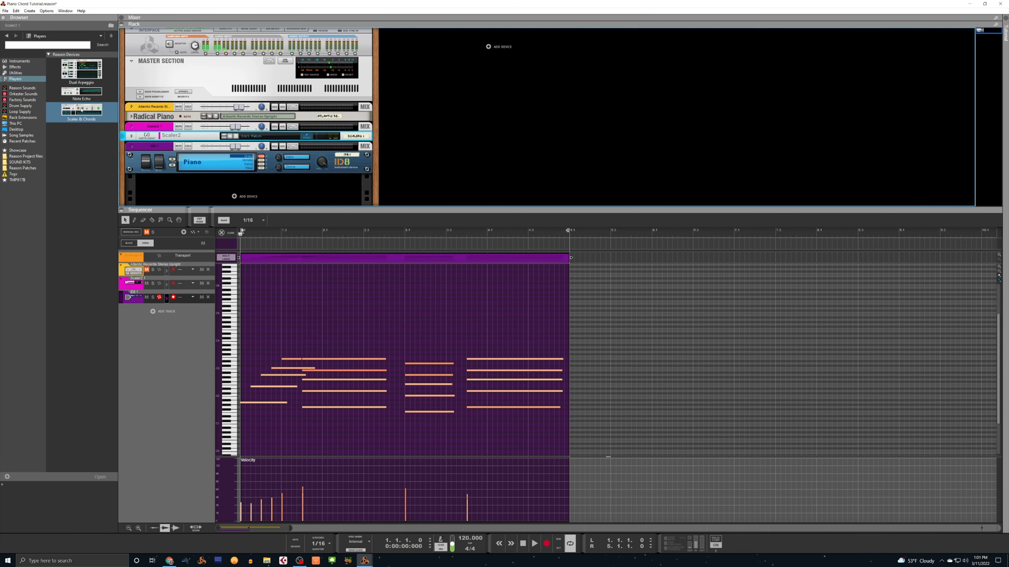
Try recording a higher melody over the ID8 chords and undo the take.
{"action": "key", "text": "ctrl+Return"}
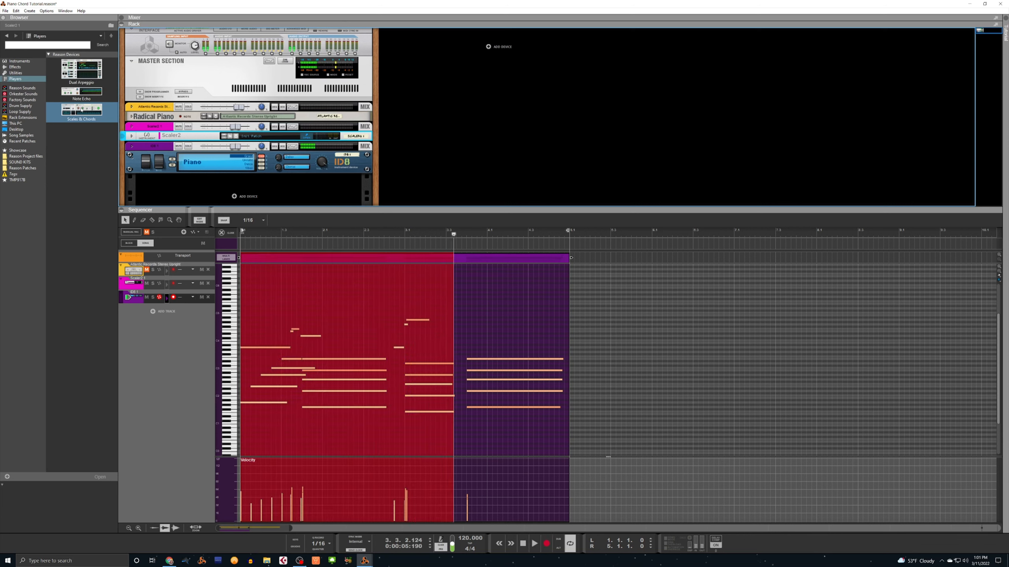
{"action": "key", "text": "space"}
{"action": "key", "text": "ctrl+z"}
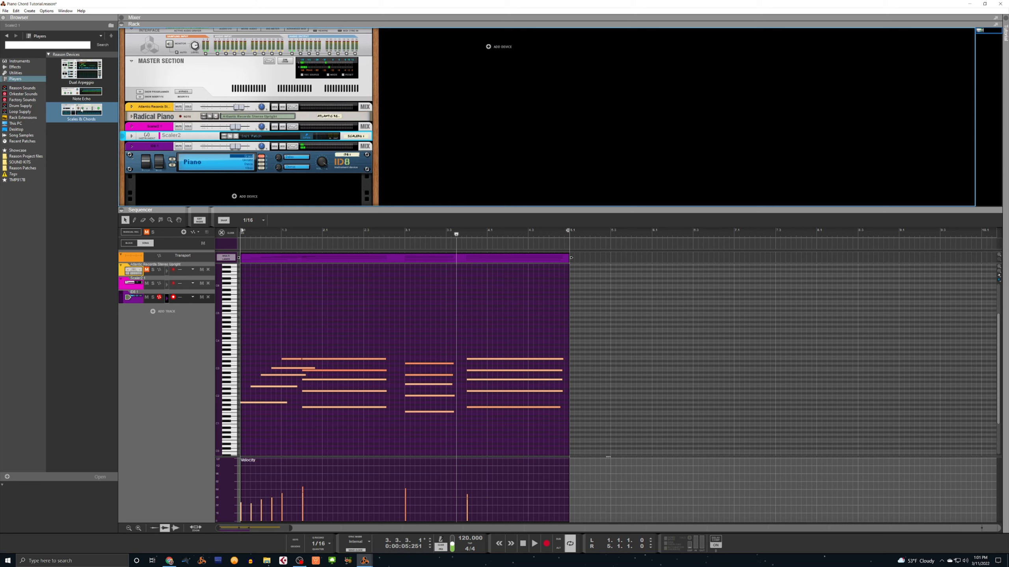
Play the ID8 chord clip and record a single-note melody above the chords across the four bars.
{"action": "key", "text": "space"}
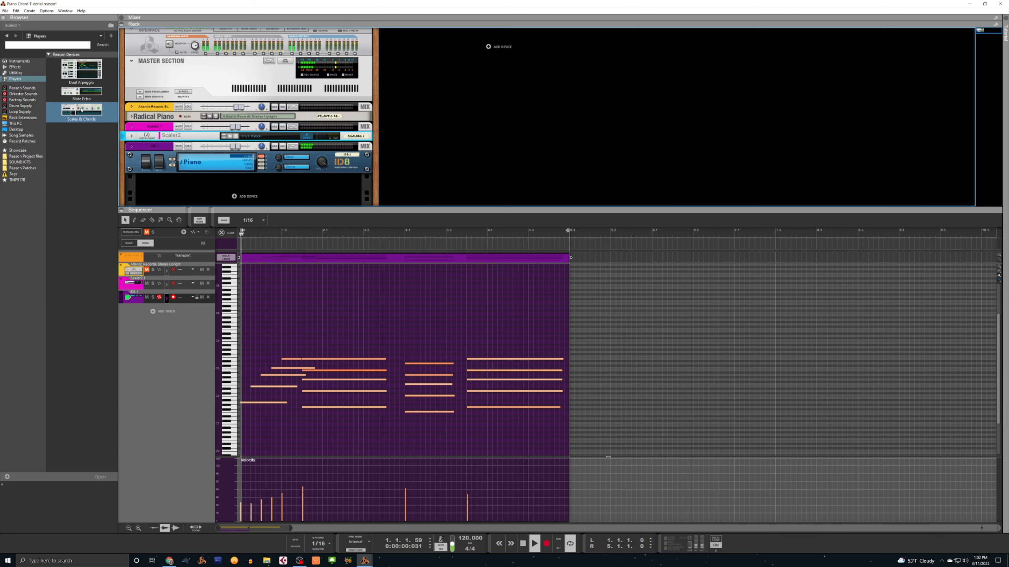
{"action": "key", "text": "space"}
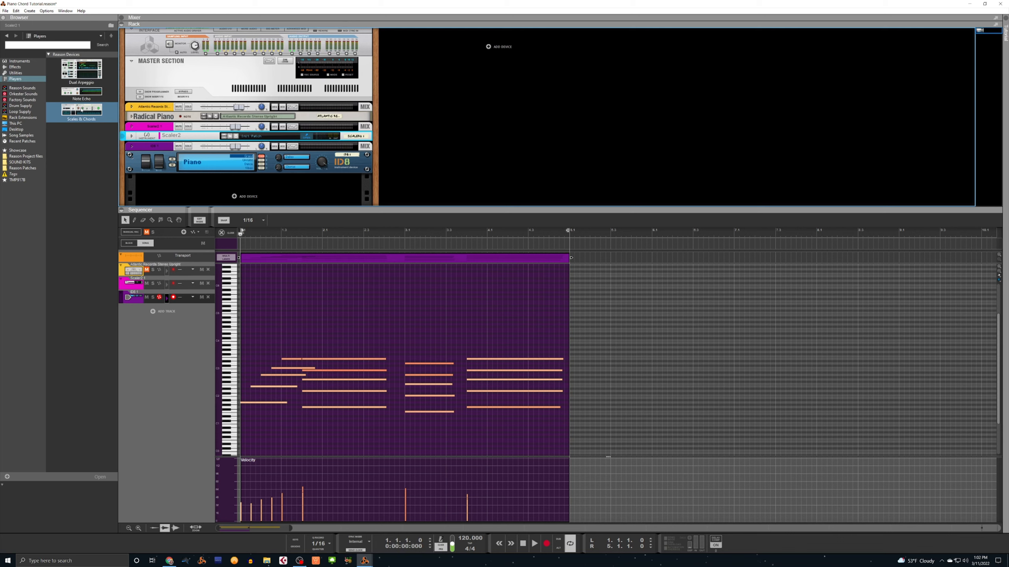
{"action": "key", "text": "ctrl+Return"}
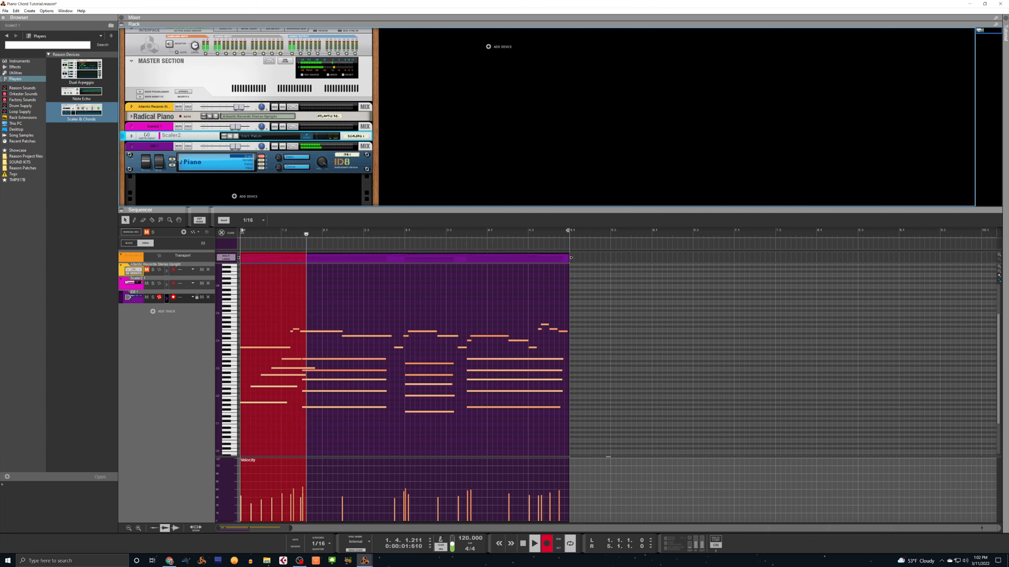
{"action": "key", "text": "space"}
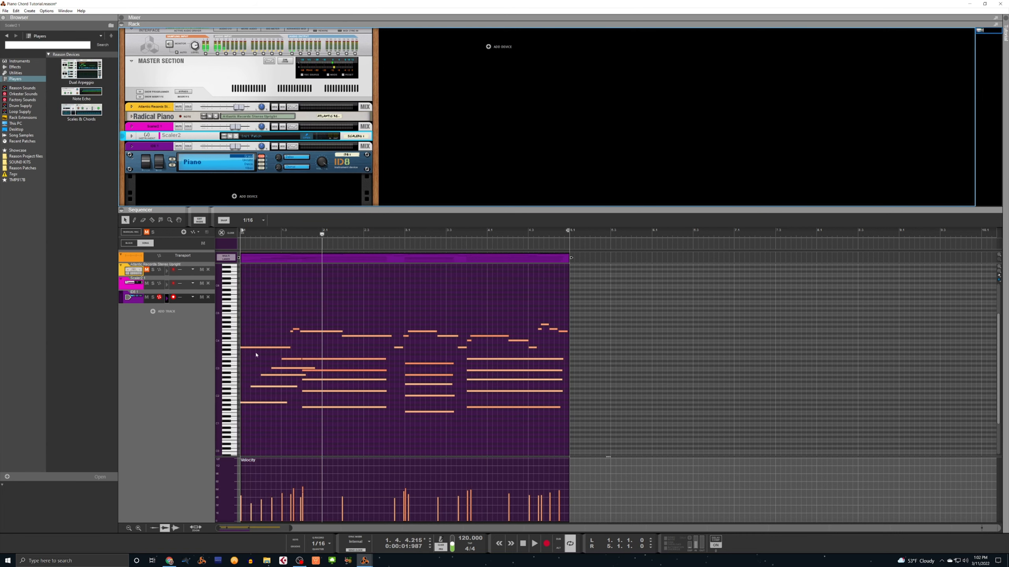
Move the first melody note up an octave to A4 and record a G4 note after it in bar 1.
{"action": "left_click", "coordinate": [255, 348]}
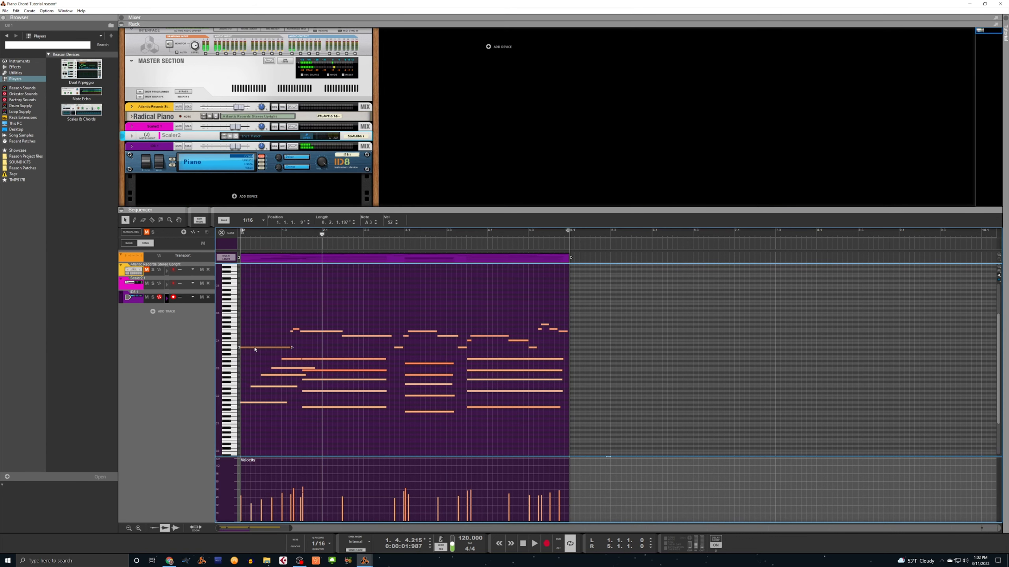
{"action": "left_click_drag", "start_coordinate": [254, 349], "coordinate": [251, 323]}
{"action": "left_click", "coordinate": [262, 303]}
{"action": "key", "text": "shift+Return"}
{"action": "key", "text": "space"}
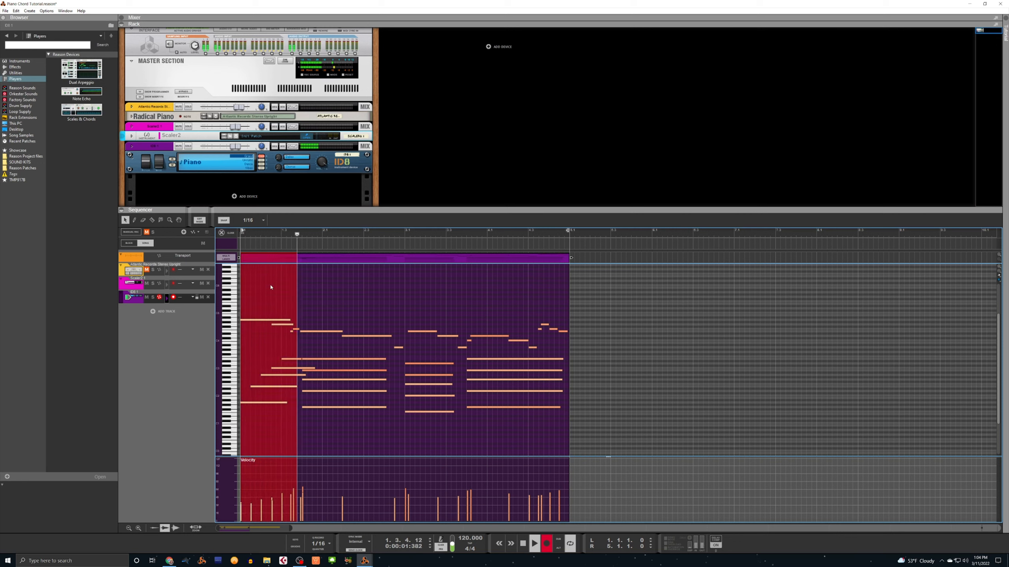
{"action": "key", "text": "space"}
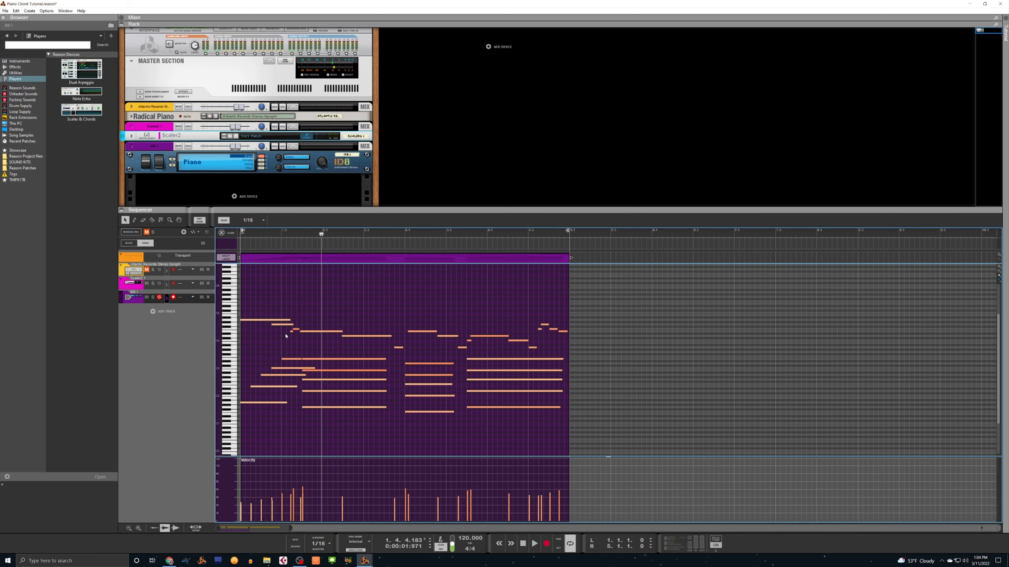
Delete the short melody notes just before the second chord and raise the velocity of the G4 note in bar 1.
{"action": "left_click", "coordinate": [296, 330]}
{"action": "key", "text": "Delete"}
{"action": "left_click", "coordinate": [292, 325]}
{"action": "key", "text": "space"}
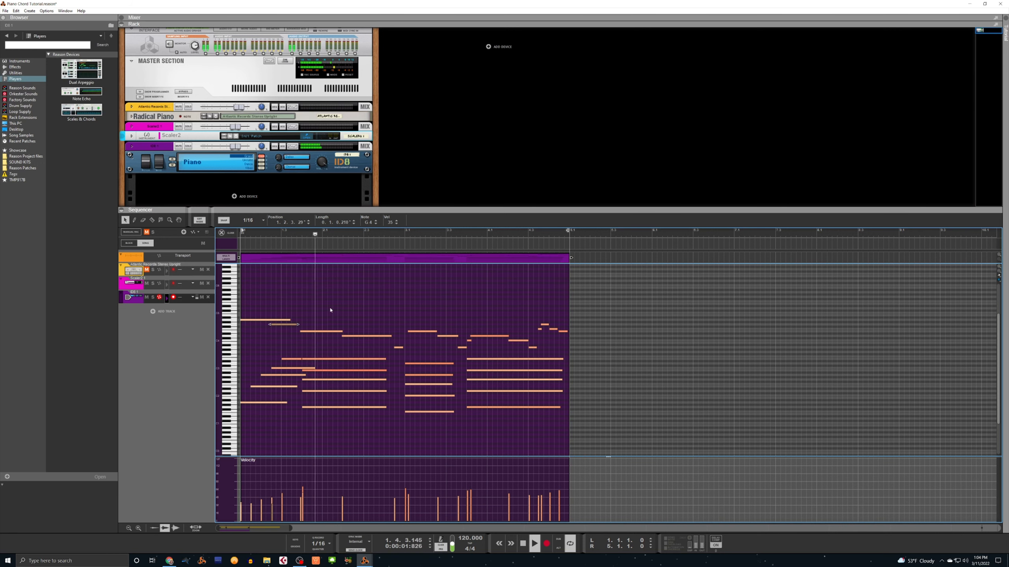
{"action": "key", "text": "space"}
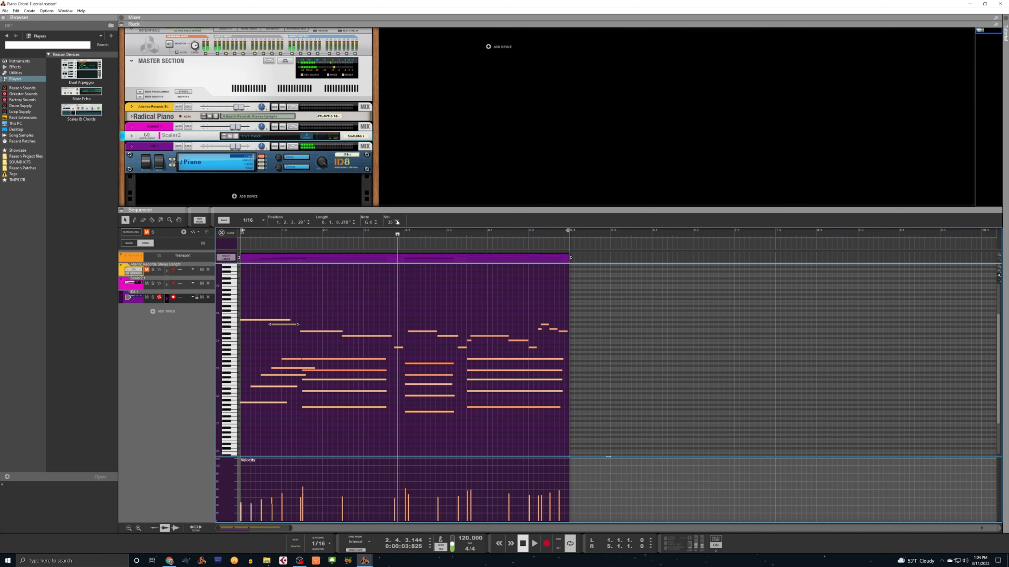
{"action": "left_click", "coordinate": [397, 221]}
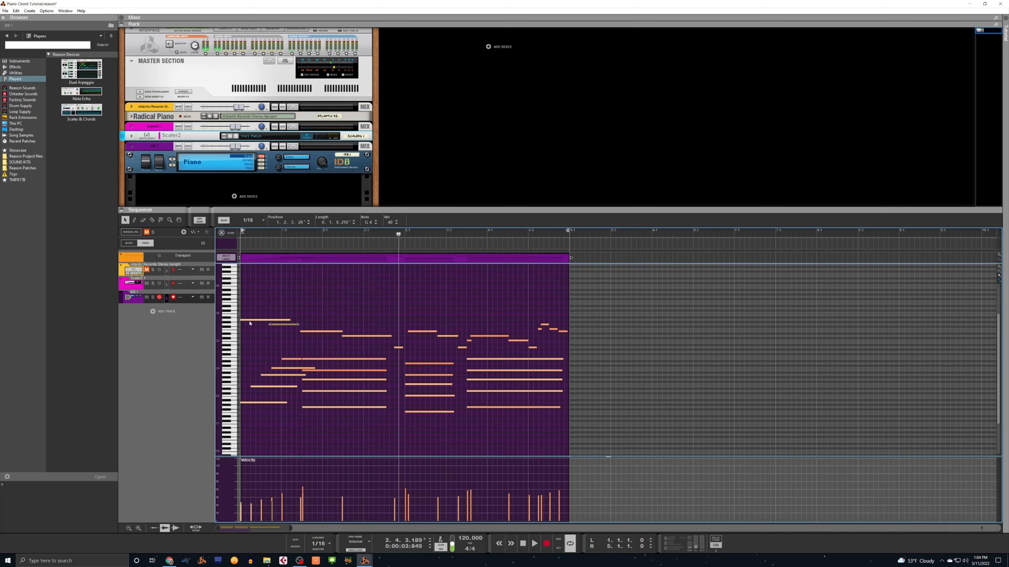
Lower the short melody notes leading into the third and fourth chords by one octave and play the clip from the start.
{"action": "key", "text": "space"}
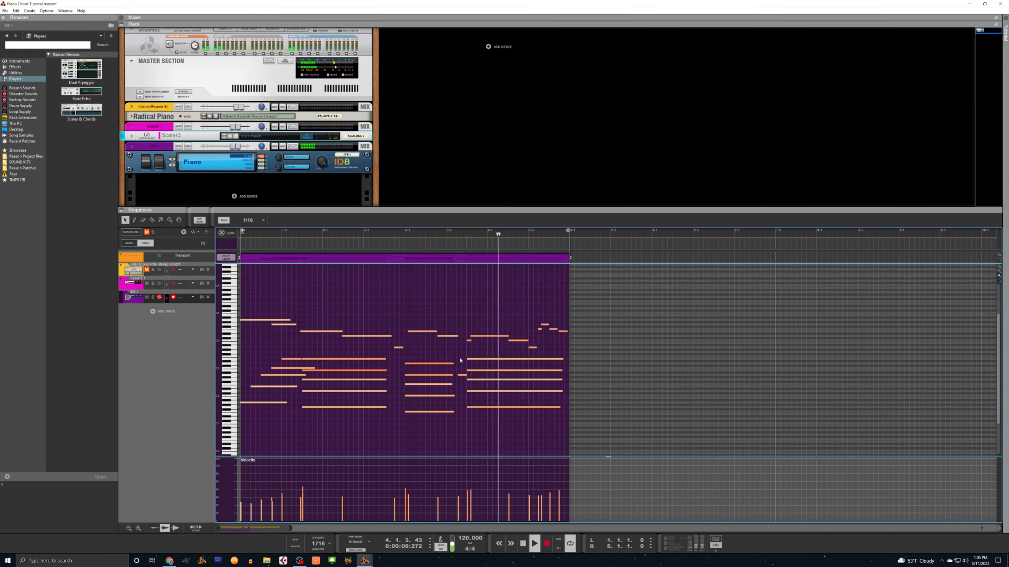
{"action": "left_click", "coordinate": [396, 348]}
{"action": "left_click_drag", "start_coordinate": [398, 349], "coordinate": [399, 375]}
{"action": "left_click", "coordinate": [418, 387]}
{"action": "key", "text": "shift+Return"}
{"action": "key", "text": "space"}
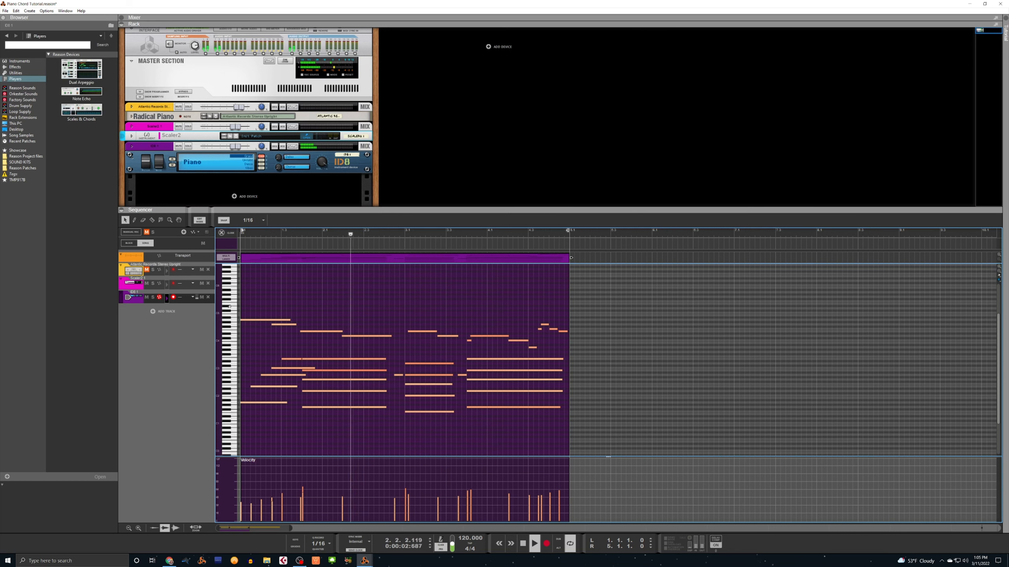
{"action": "key", "text": "space"}
Shift the opening A4 melody note to start at 1.1.3 and shorten its end.
{"action": "left_click_drag", "start_coordinate": [248, 321], "coordinate": [257, 323]}
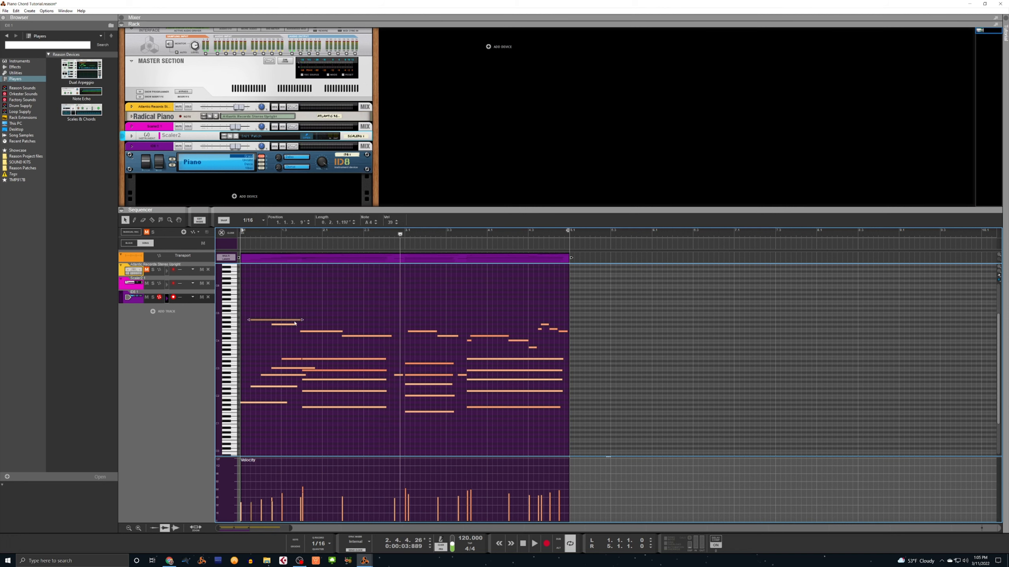
{"action": "left_click_drag", "start_coordinate": [301, 320], "coordinate": [271, 318]}
{"action": "left_click", "coordinate": [280, 314]}
{"action": "left_click", "coordinate": [272, 320]}
{"action": "left_click", "coordinate": [301, 314]}
{"action": "key", "text": "shift+Return"}
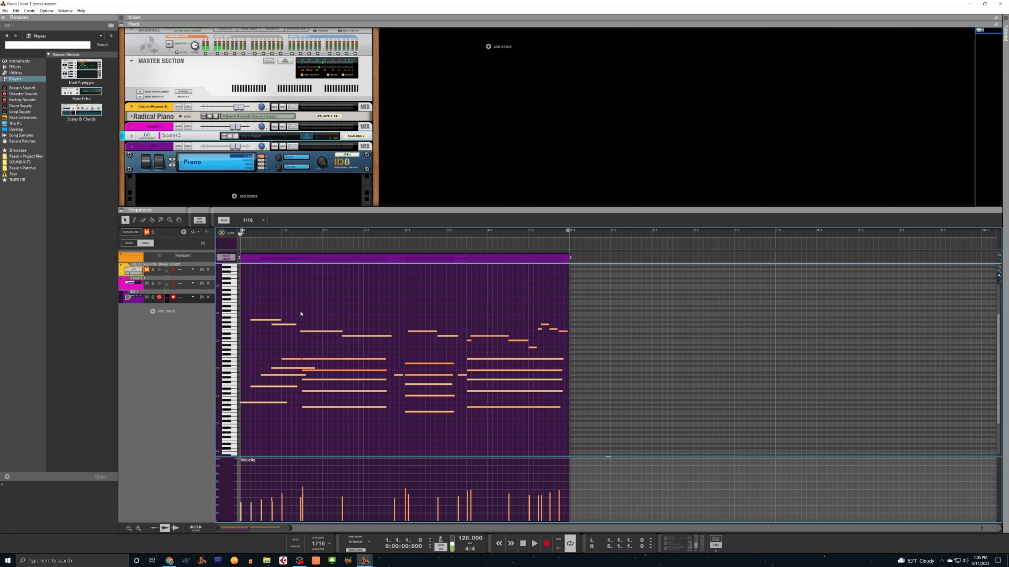
Move the A4 melody note back to the start of bar 1, lower its velocity to 32, and play the clip.
{"action": "key", "text": "space"}
{"action": "left_click_drag", "start_coordinate": [260, 322], "coordinate": [251, 322]}
{"action": "left_click", "coordinate": [397, 224]}
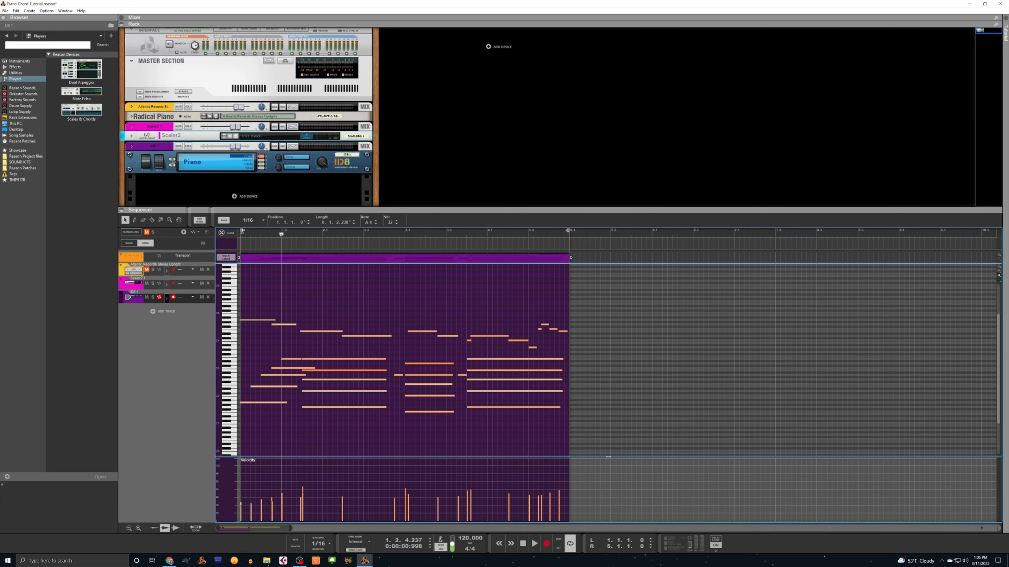
{"action": "key", "text": "space"}
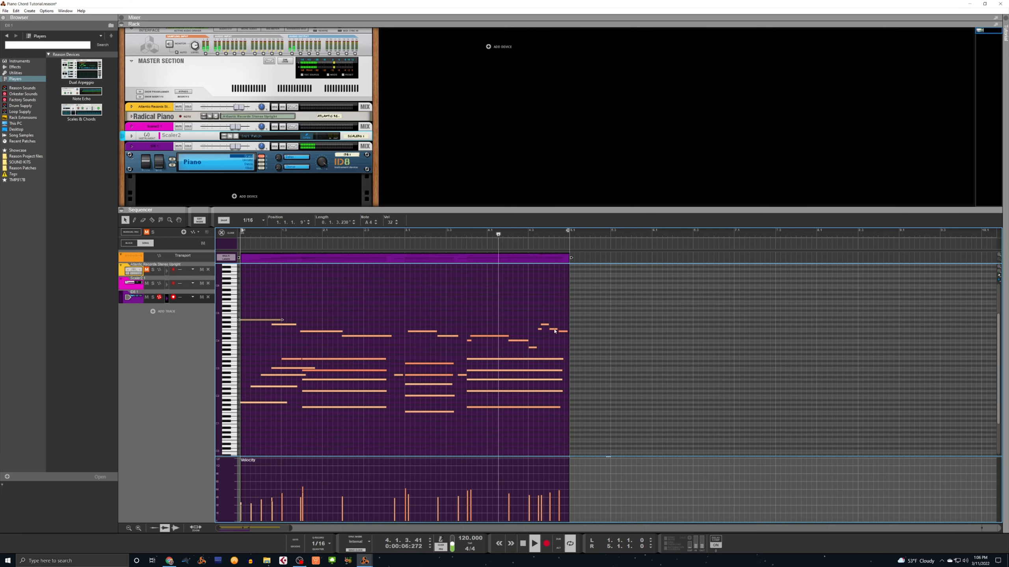
{"action": "key", "text": "space"}
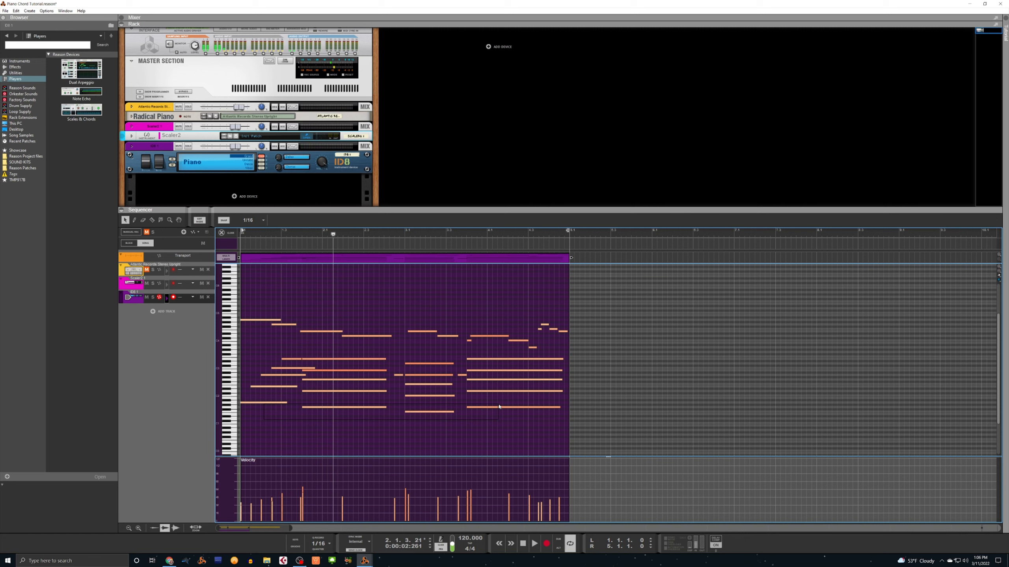
Adjust the velocity of the lowest notes of the second, third and fourth chords and play the clip from the start.
{"action": "left_click_drag", "start_coordinate": [565, 422], "coordinate": [307, 404]}
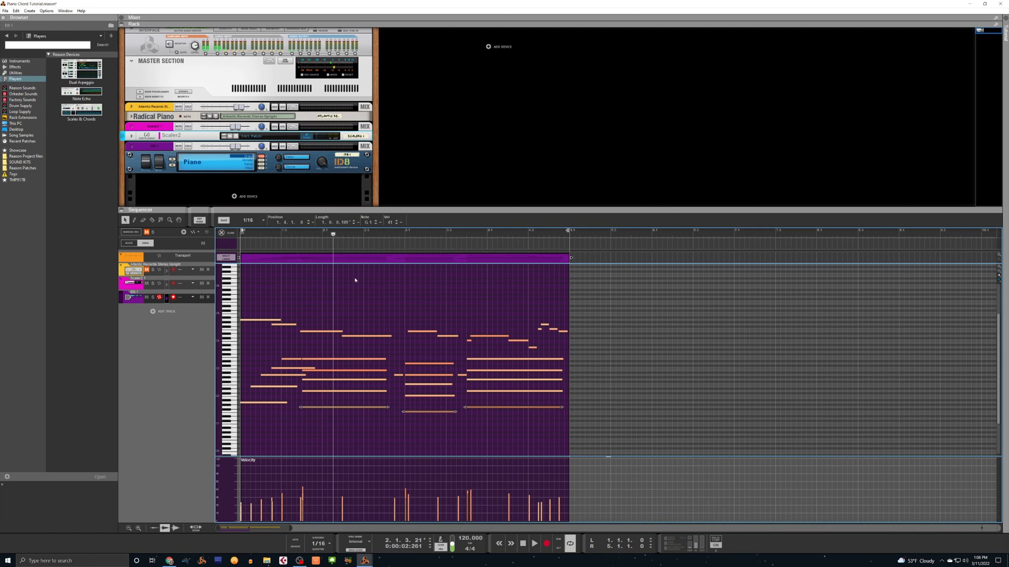
{"action": "left_click", "coordinate": [400, 223]}
{"action": "left_click", "coordinate": [372, 288]}
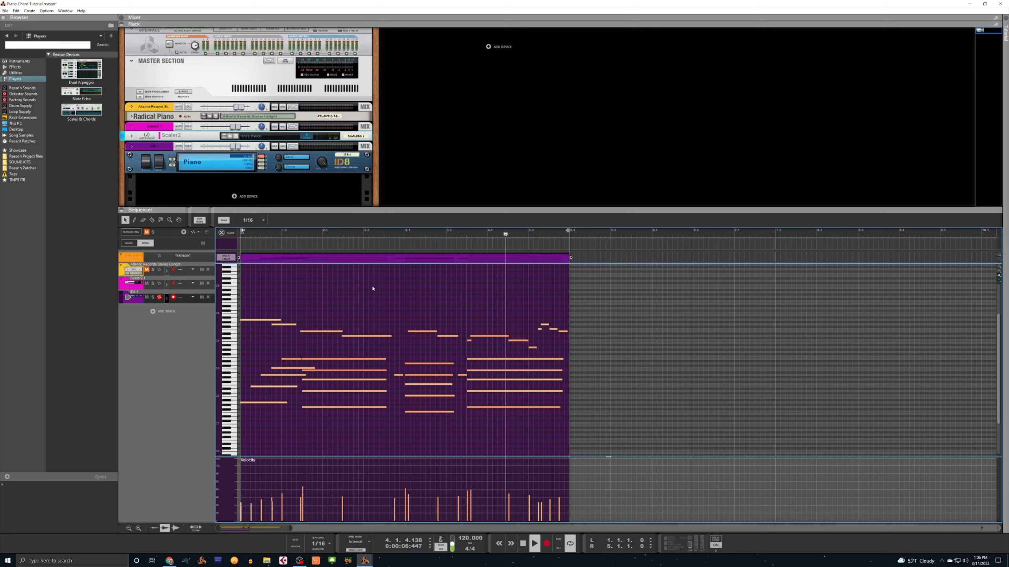
{"action": "key", "text": "space"}
{"action": "key", "text": "shift+Return"}
{"action": "key", "text": "space"}
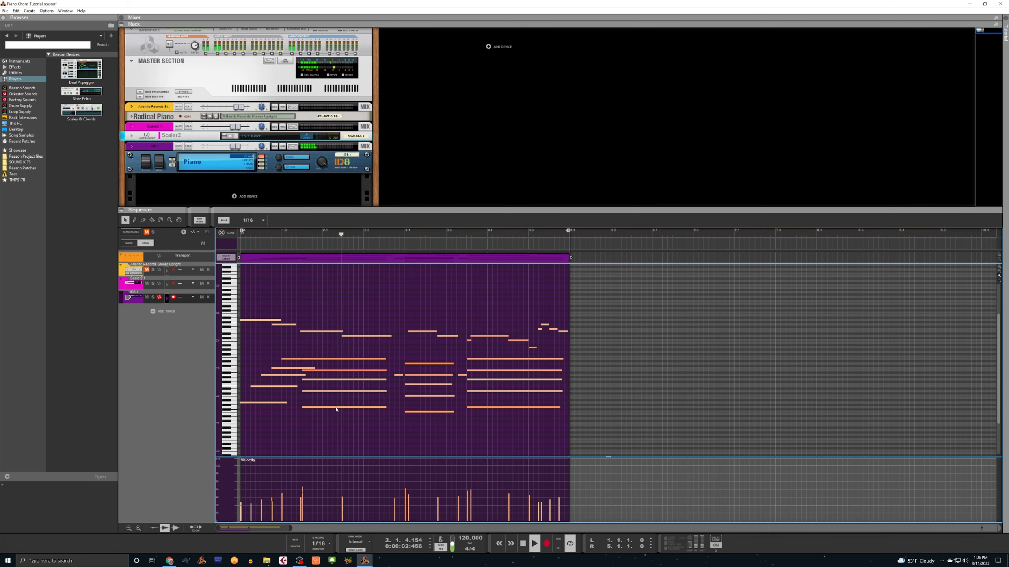
Transpose the middle note of each of the four chords up 12 semitones.
{"action": "left_click", "coordinate": [286, 375]}
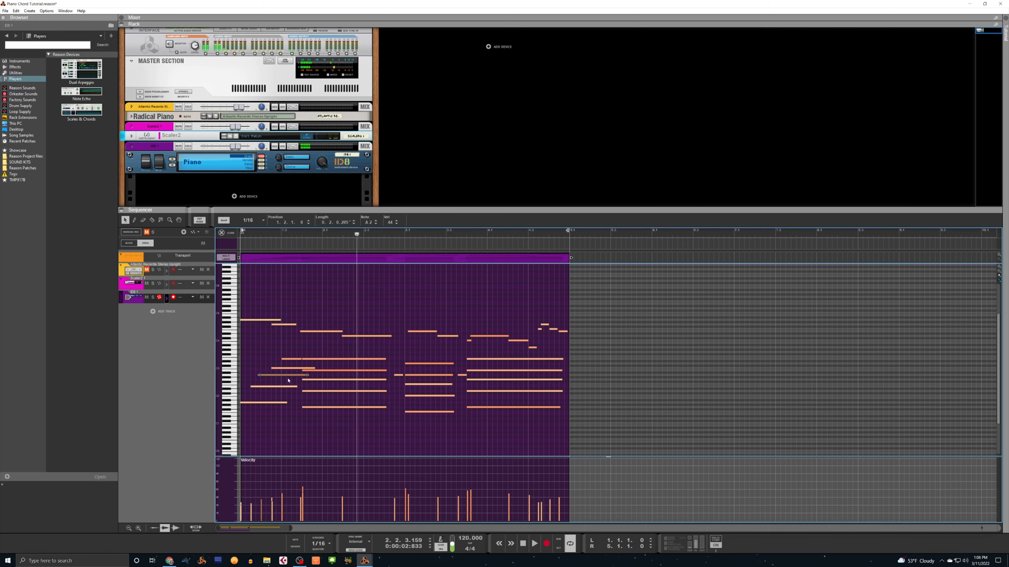
{"action": "left_click", "coordinate": [319, 381], "text": "shift"}
{"action": "left_click", "coordinate": [427, 385], "text": "shift"}
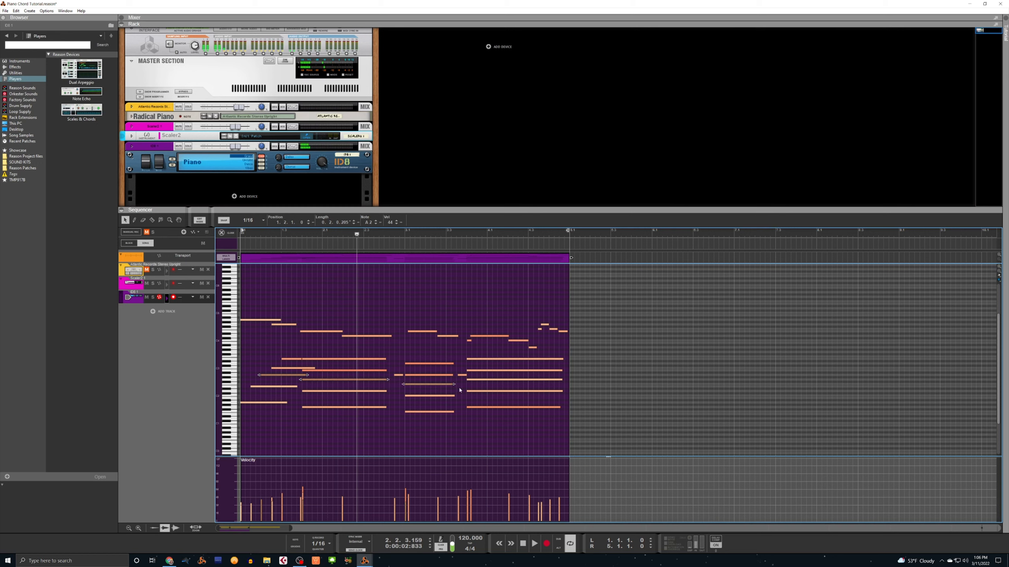
{"action": "left_click", "coordinate": [488, 380], "text": "shift"}
{"action": "key", "text": "F8"}
{"action": "left_click", "coordinate": [582, 159]}
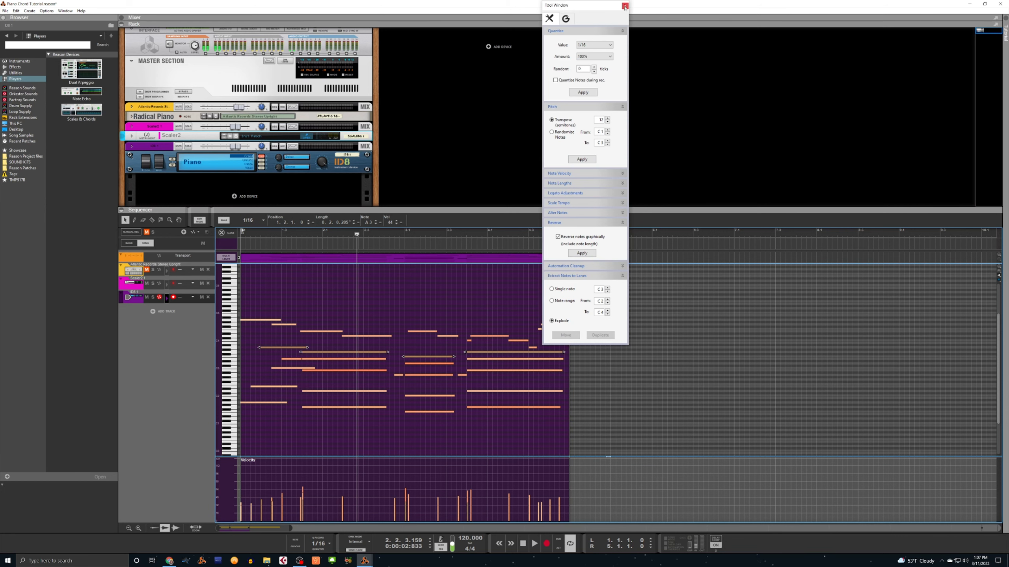
{"action": "left_click", "coordinate": [625, 6]}
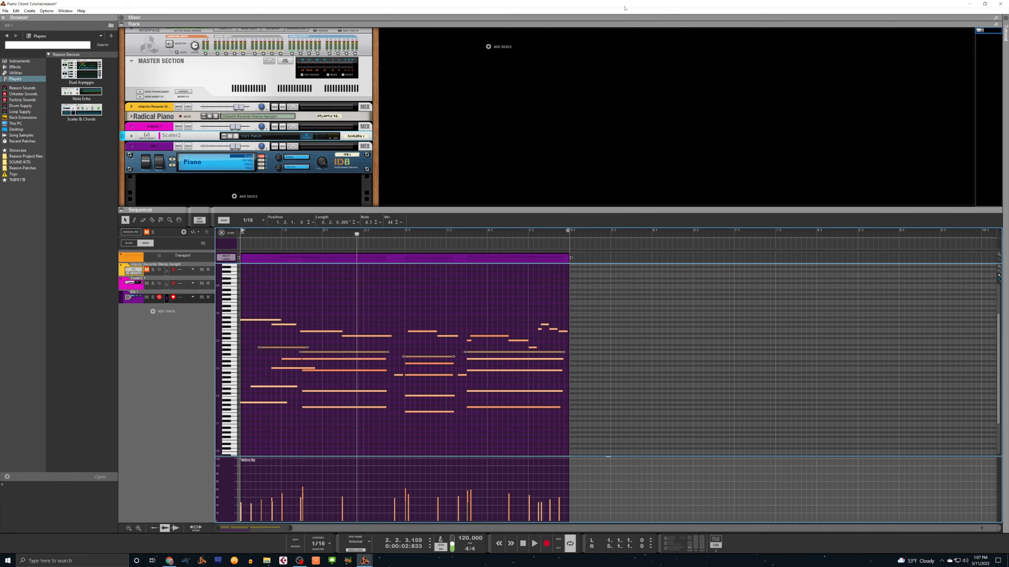
Play the clip, solo the ID8 track, and adjust the velocity of the G4 melody note in bar 1.
{"action": "key", "text": "space"}
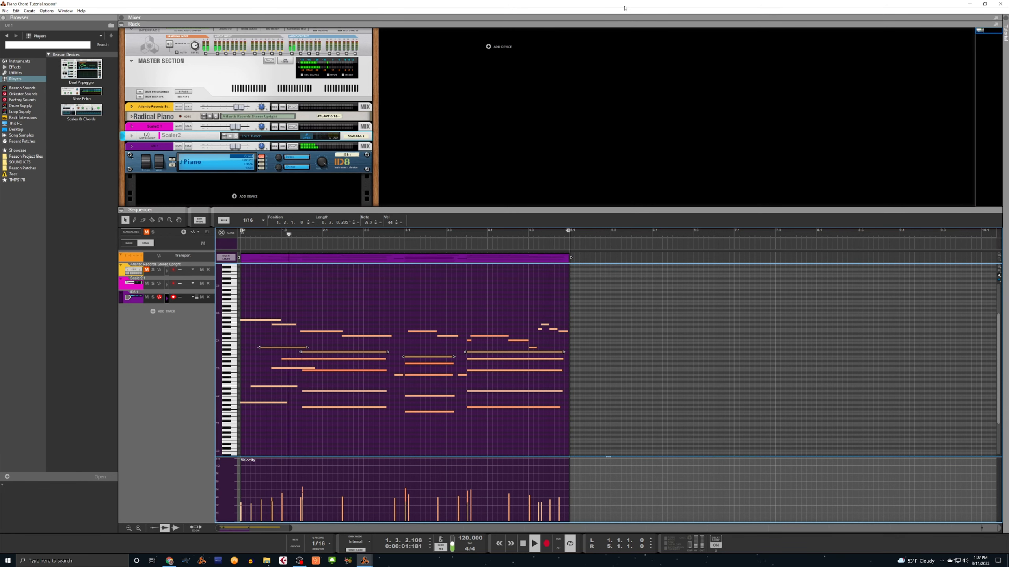
{"action": "key", "text": "space"}
{"action": "key", "text": "shift+Return"}
{"action": "key", "text": "space"}
{"action": "key", "text": "space"}
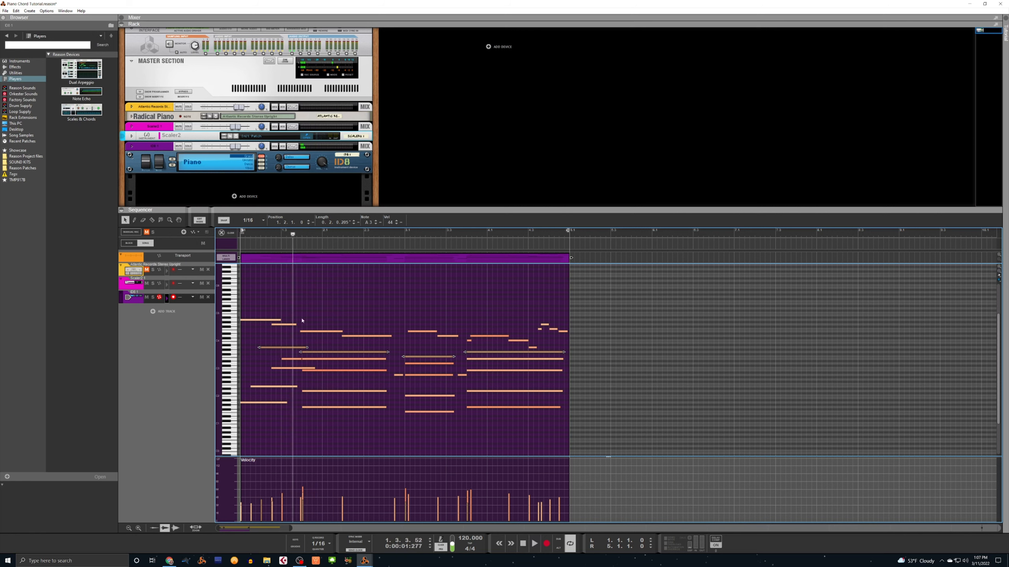
{"action": "left_click", "coordinate": [255, 365]}
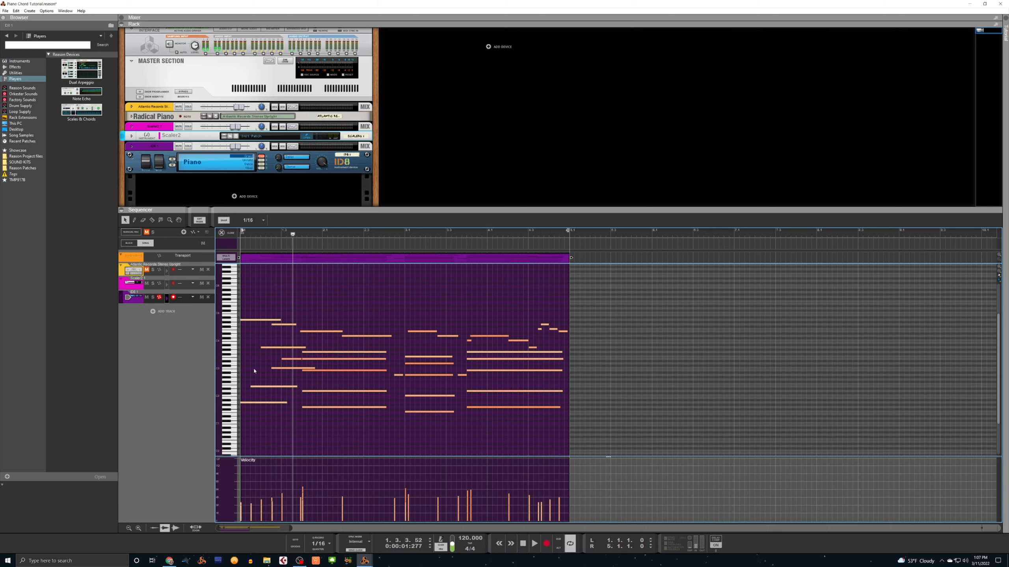
{"action": "left_click", "coordinate": [283, 324]}
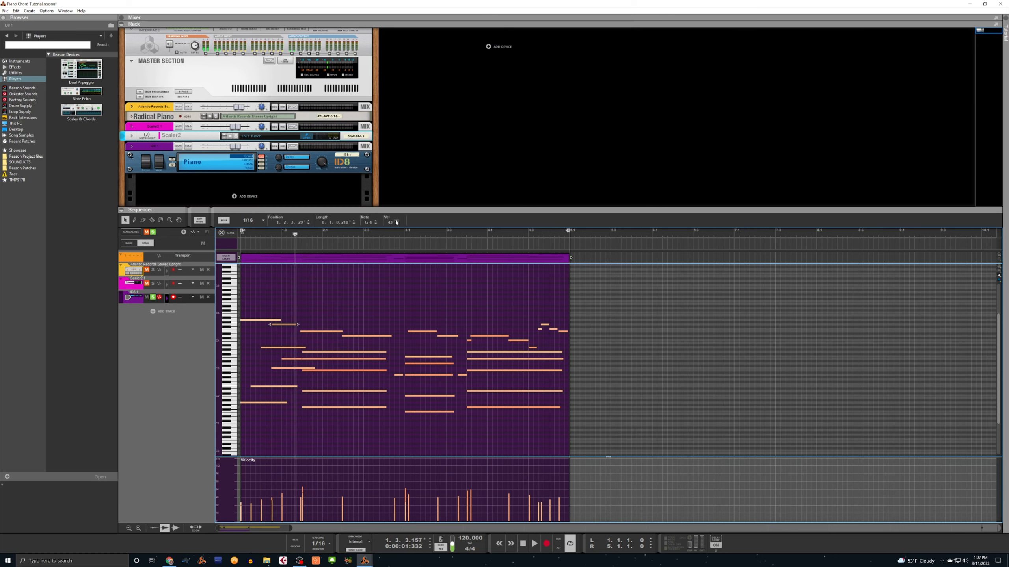
{"action": "key", "text": "space"}
{"action": "left_click", "coordinate": [381, 296]}
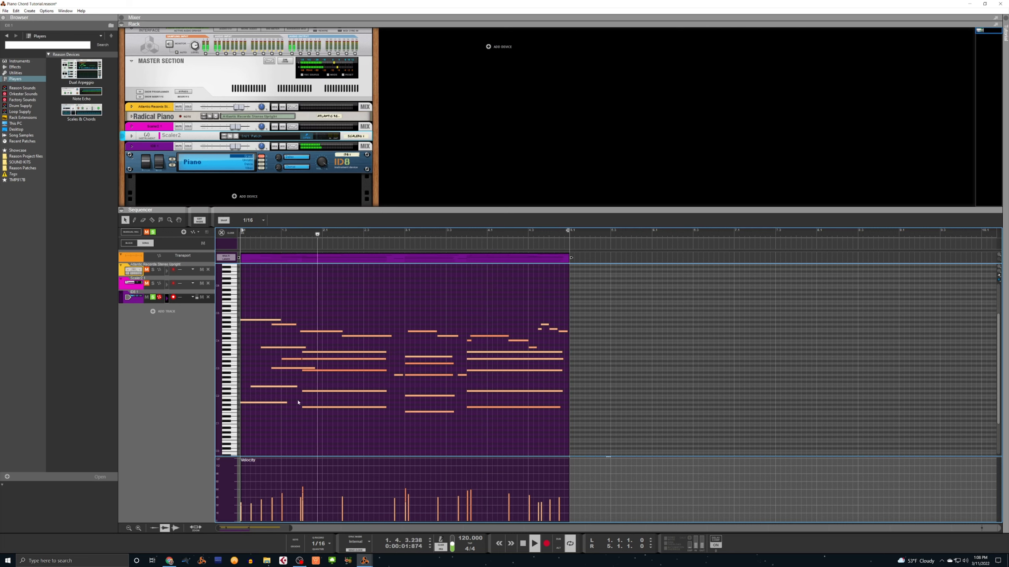
Raise the velocity of the first chord's second-lowest note to 41 during playback and return to the start of the song.
{"action": "left_click", "coordinate": [279, 387]}
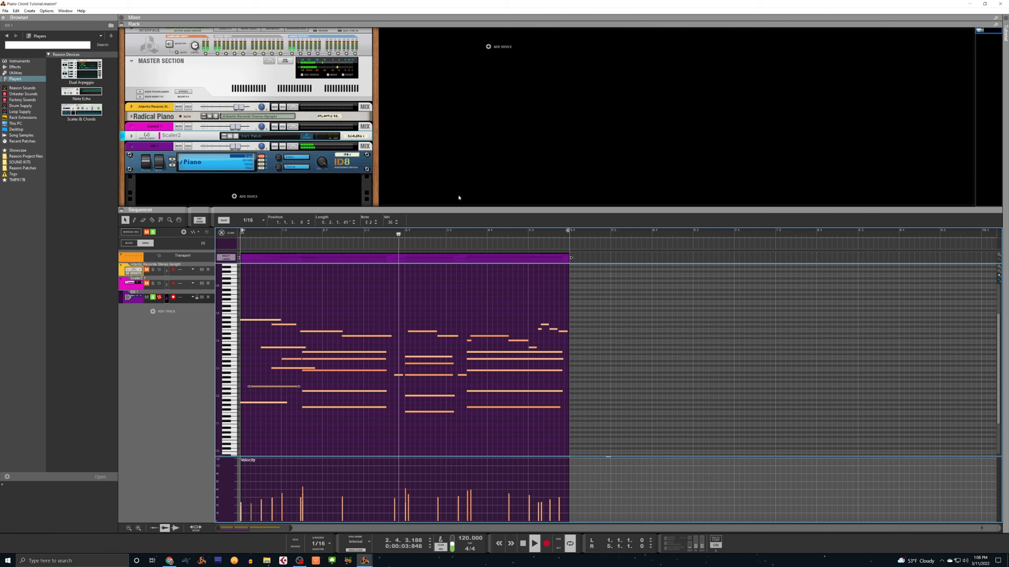
{"action": "left_click", "coordinate": [397, 221]}
{"action": "left_click", "coordinate": [396, 221]}
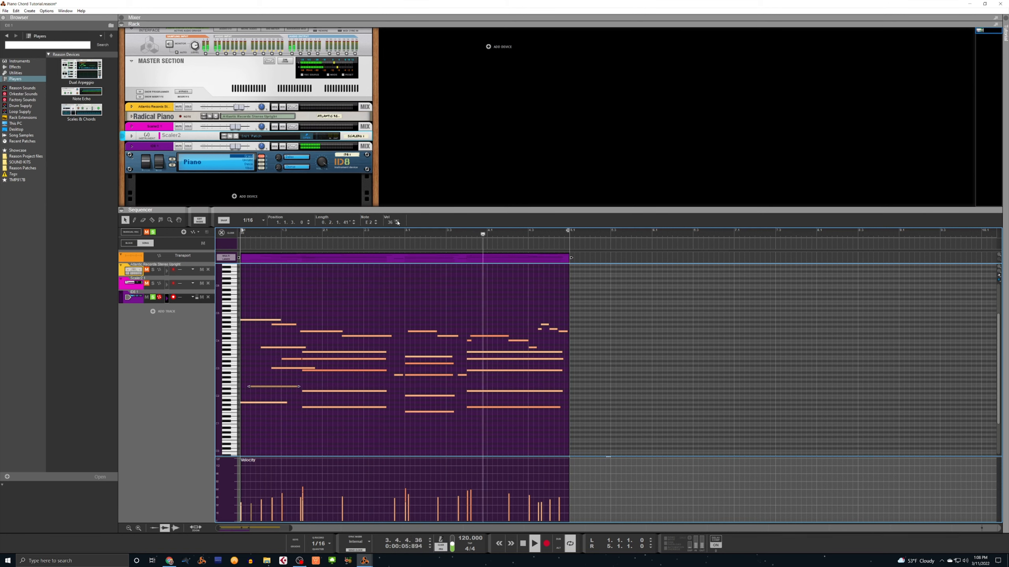
{"action": "left_click", "coordinate": [396, 221]}
{"action": "left_click", "coordinate": [397, 221]}
{"action": "left_click", "coordinate": [397, 221]}
{"action": "key", "text": "space"}
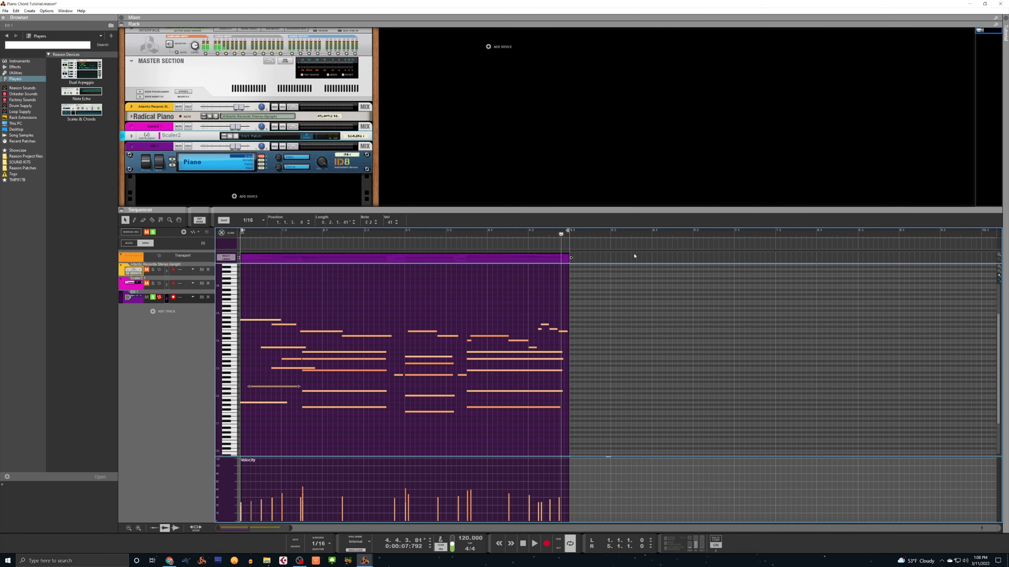
{"action": "key", "text": "Home"}
Open the Scaler2 device, look at its Keys-Lock setting, and dismiss its window.
{"action": "left_click", "coordinate": [303, 138]}
{"action": "left_click", "coordinate": [302, 136]}
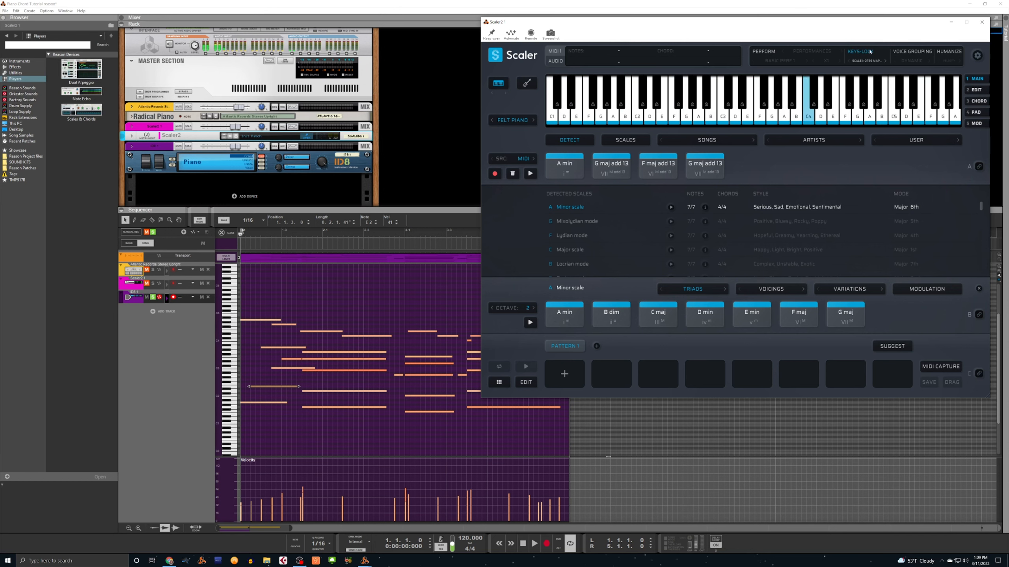
{"action": "left_click", "coordinate": [951, 21]}
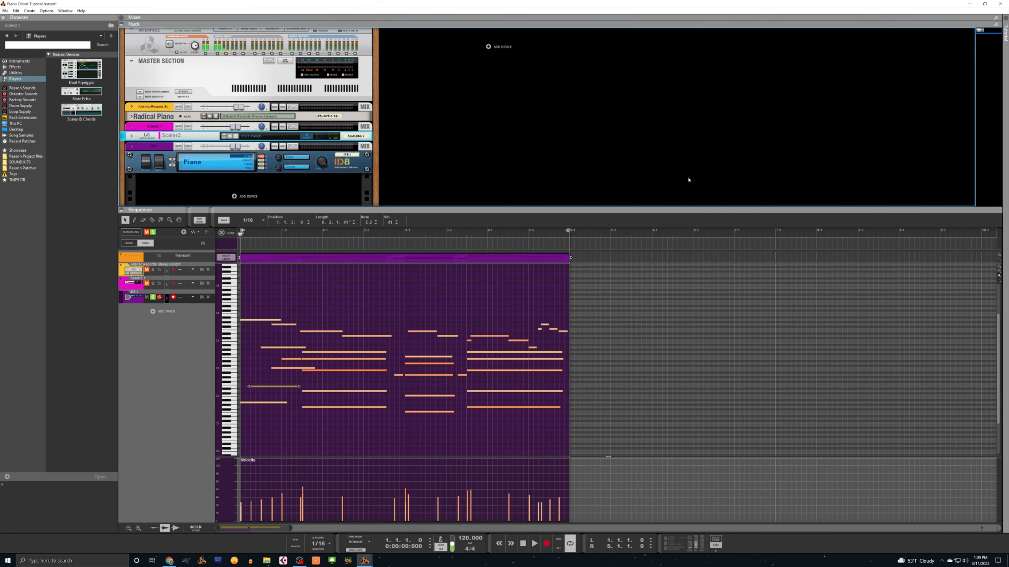
Unsolo the ID8 track, solo and select the Radical Piano track, and play its chord clip.
{"action": "left_click", "coordinate": [153, 297]}
{"action": "left_click", "coordinate": [153, 270]}
{"action": "left_click", "coordinate": [121, 273]}
{"action": "key", "text": "space"}
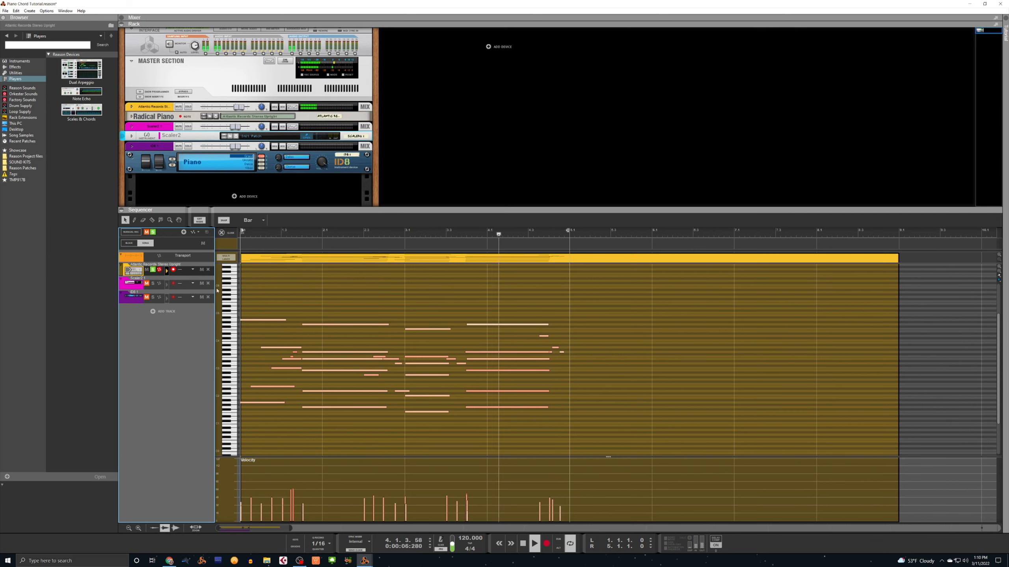
Stop playback, switch the solo from the Radical Piano track to the ID8 track, and play the ID8 clip briefly from the song start.
{"action": "key", "text": "space"}
{"action": "left_click", "coordinate": [154, 271]}
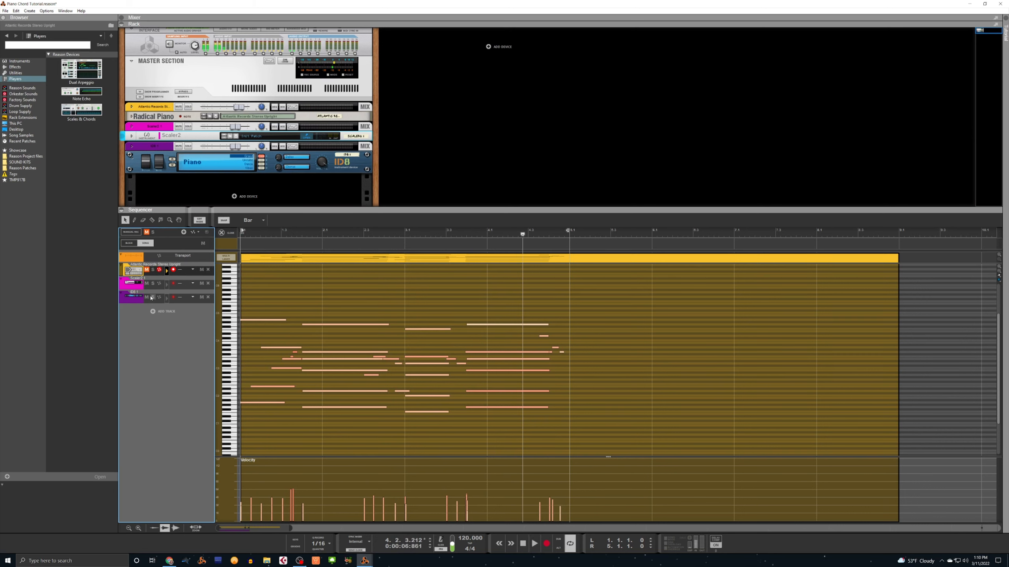
{"action": "left_click", "coordinate": [153, 298]}
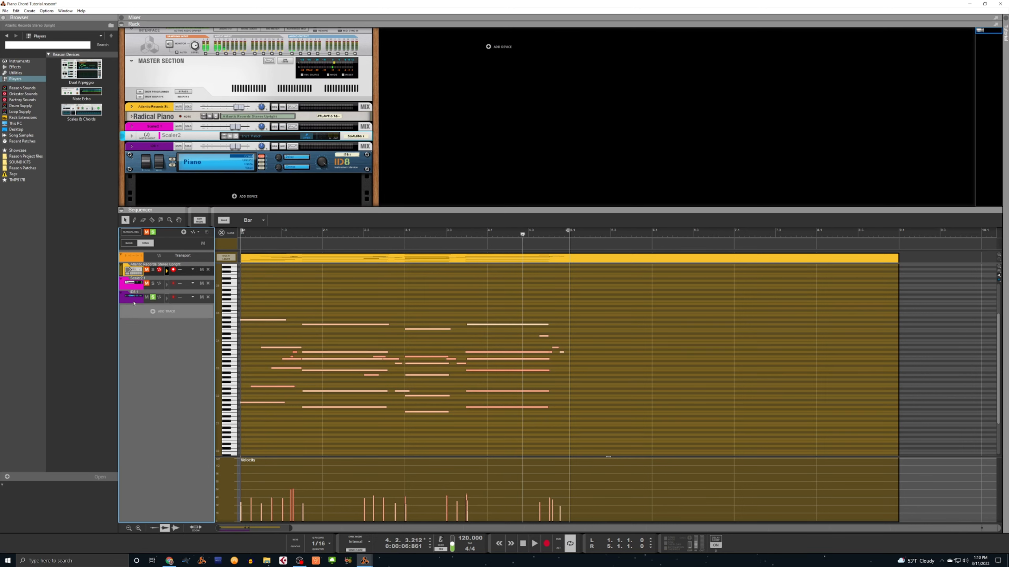
{"action": "left_click", "coordinate": [139, 299]}
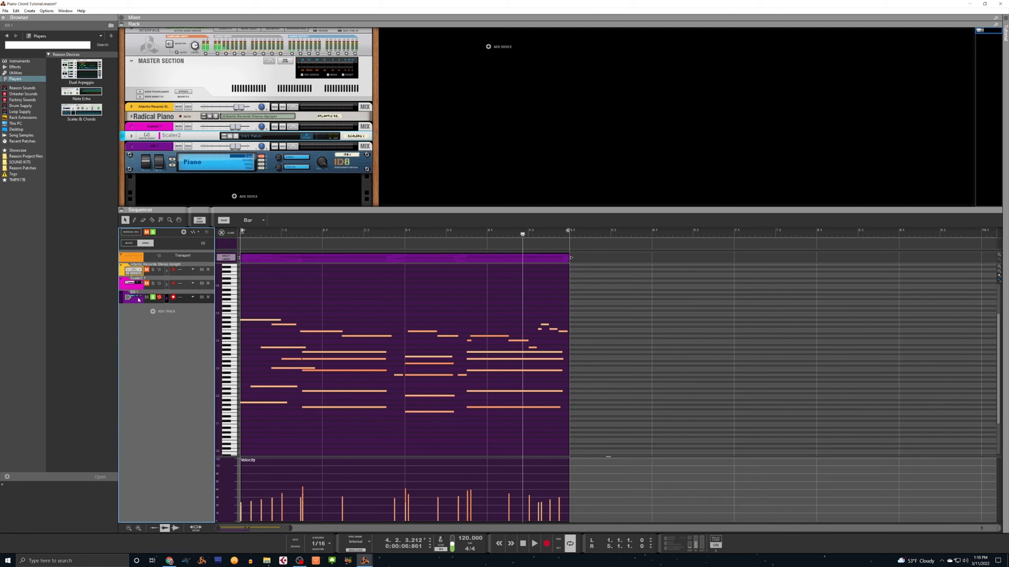
{"action": "key", "text": "shift+Return"}
{"action": "key", "text": "space"}
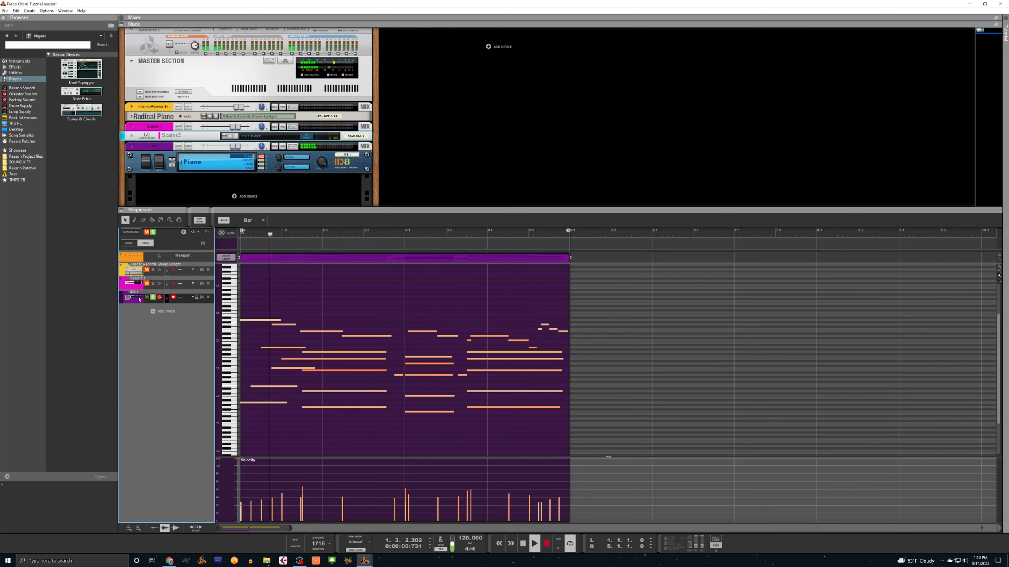
{"action": "key", "text": "space"}
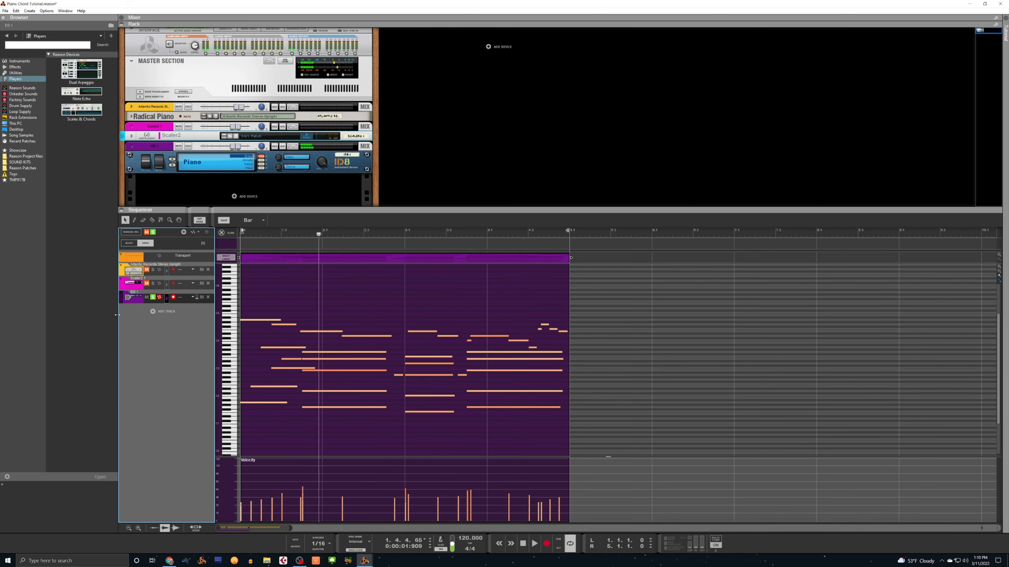
Switch the solo back from ID8 to the Radical Piano track, return to the song start, and display the ID8 track's clip.
{"action": "left_click", "coordinate": [135, 271]}
{"action": "left_click", "coordinate": [152, 297]}
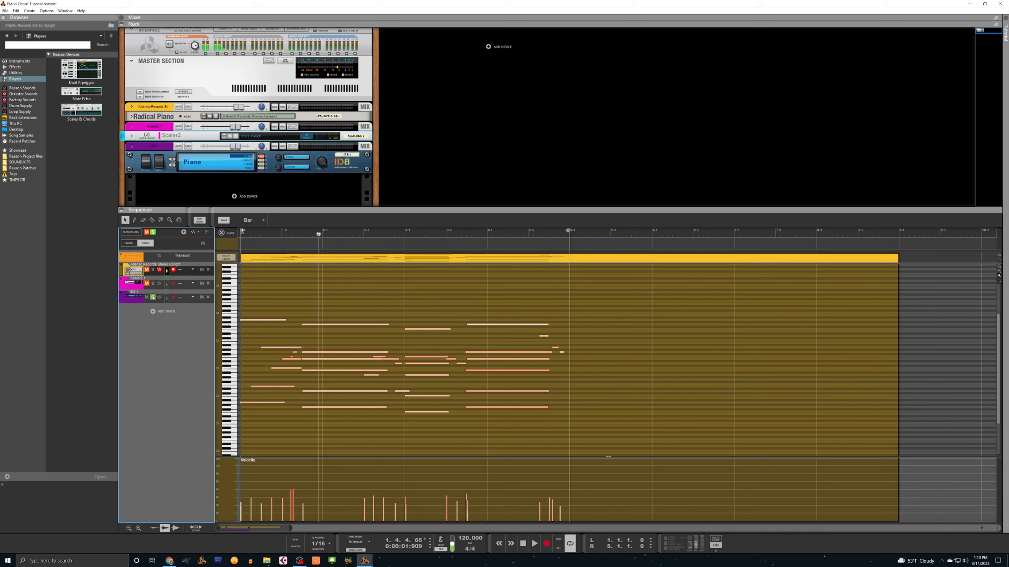
{"action": "left_click", "coordinate": [153, 270]}
{"action": "key", "text": "Home"}
{"action": "left_click", "coordinate": [132, 302]}
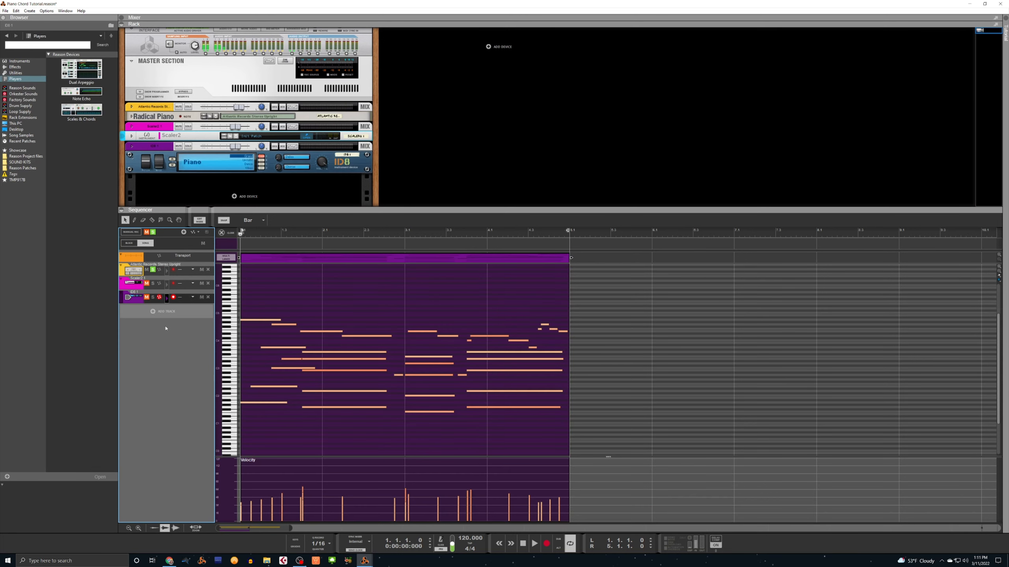